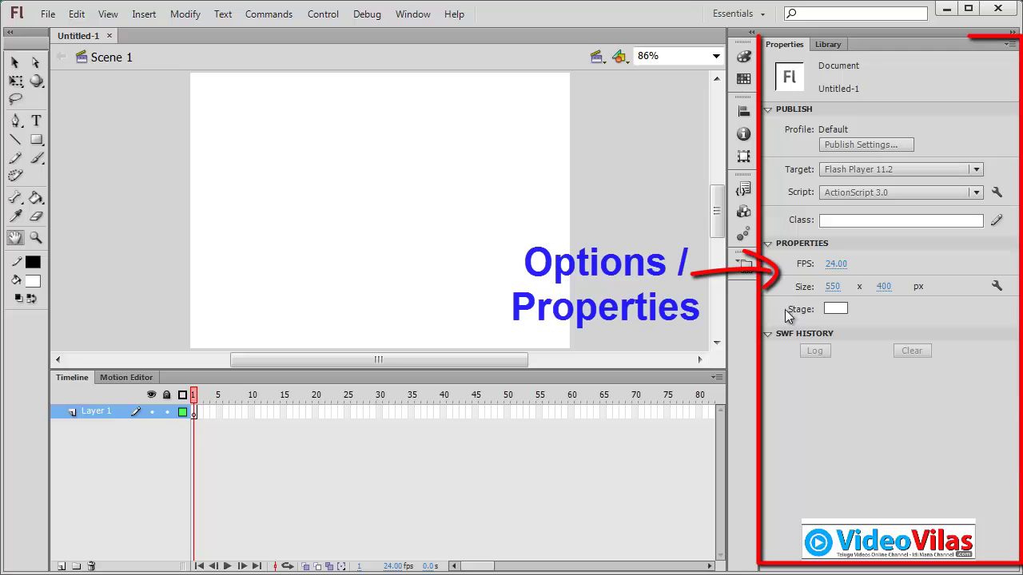
- Look at the document's library and return to the document properties
left_click(828, 45)
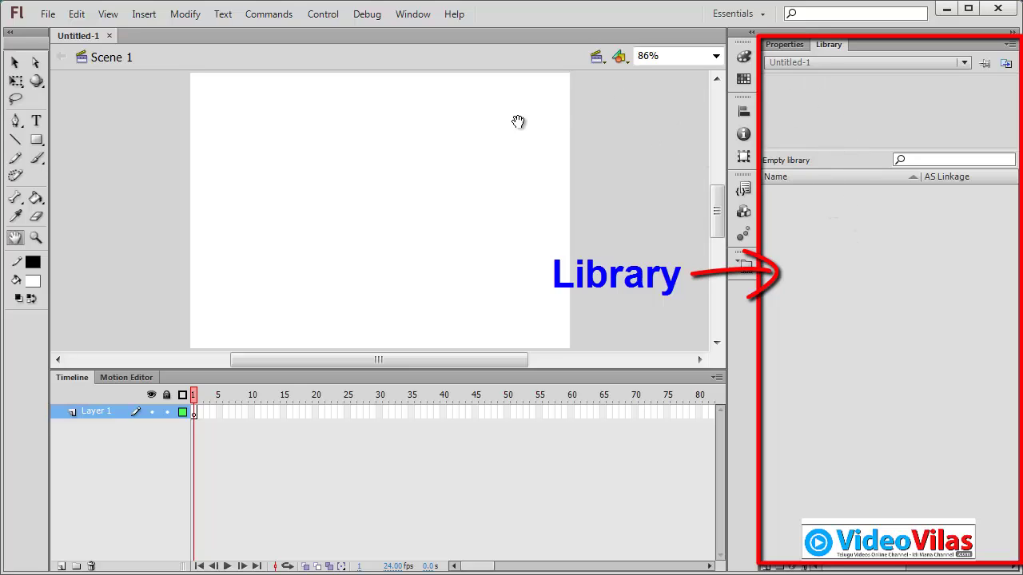
left_click(784, 45)
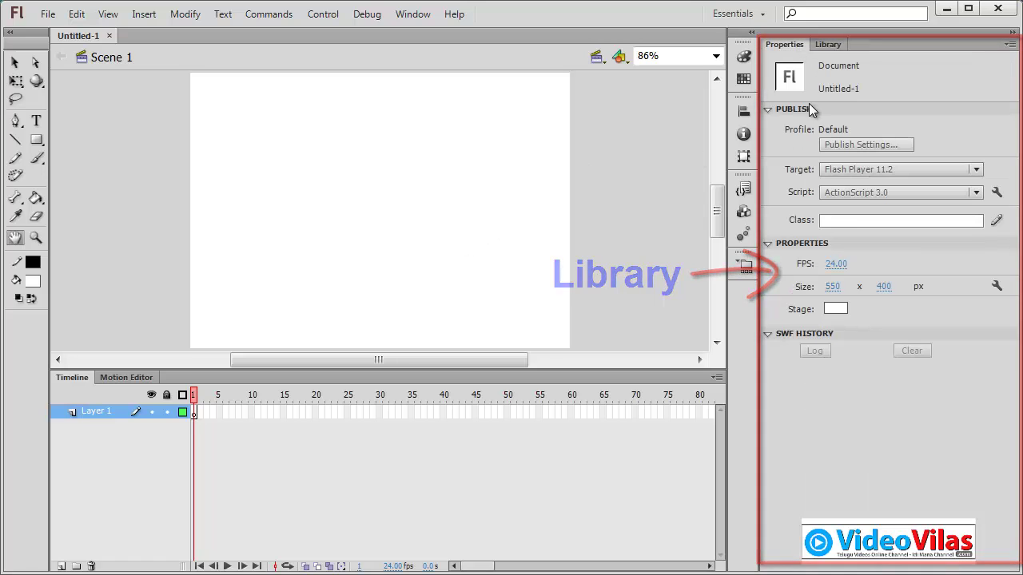
- Try a teal #009999 background on the stage and set it back to white
left_click(839, 311)
left_click(911, 379)
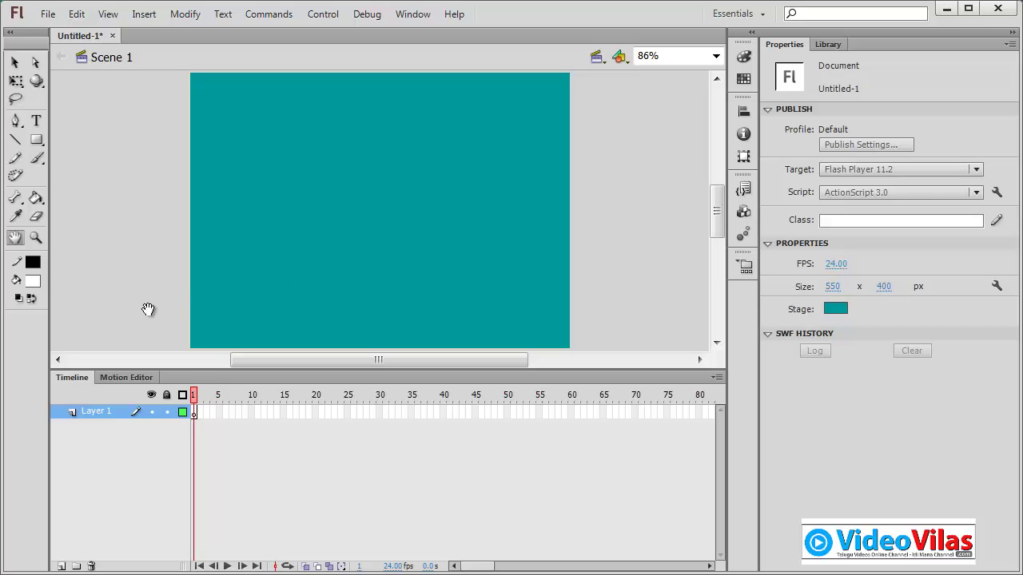
left_click(836, 308)
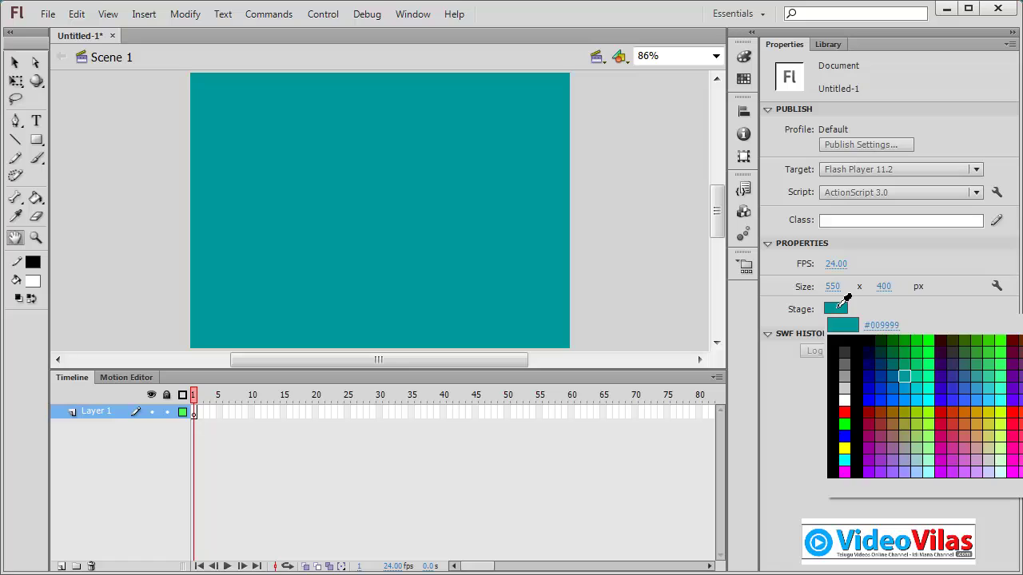
left_click(844, 399)
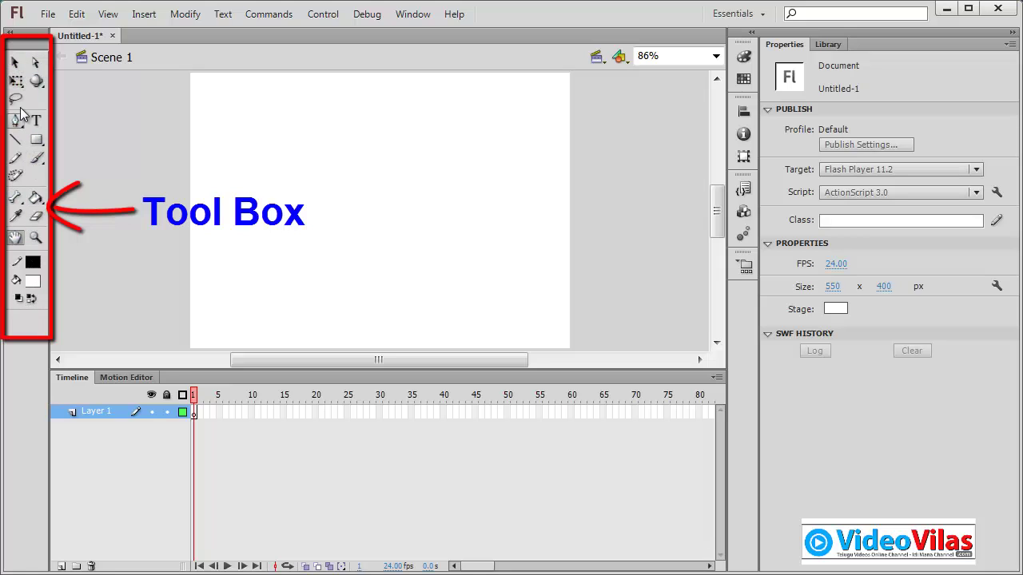
- Go through the drawing tools, including Rectangle, Pen, Text, Lasso, Free Transform, selection, Paint Bucket, Eraser and Eyedropper, ending on the Hand tool
left_click(40, 142)
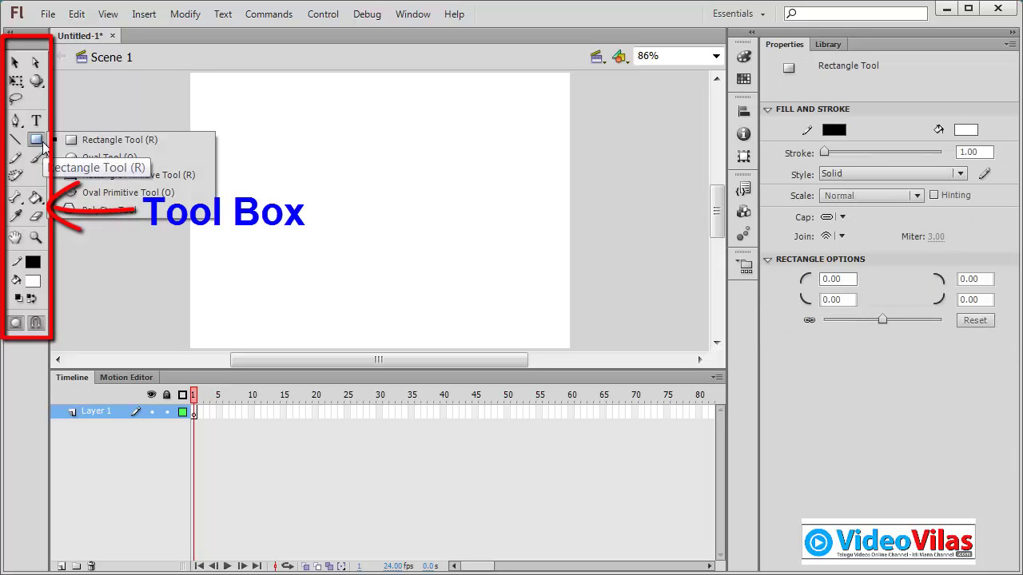
left_click(15, 120)
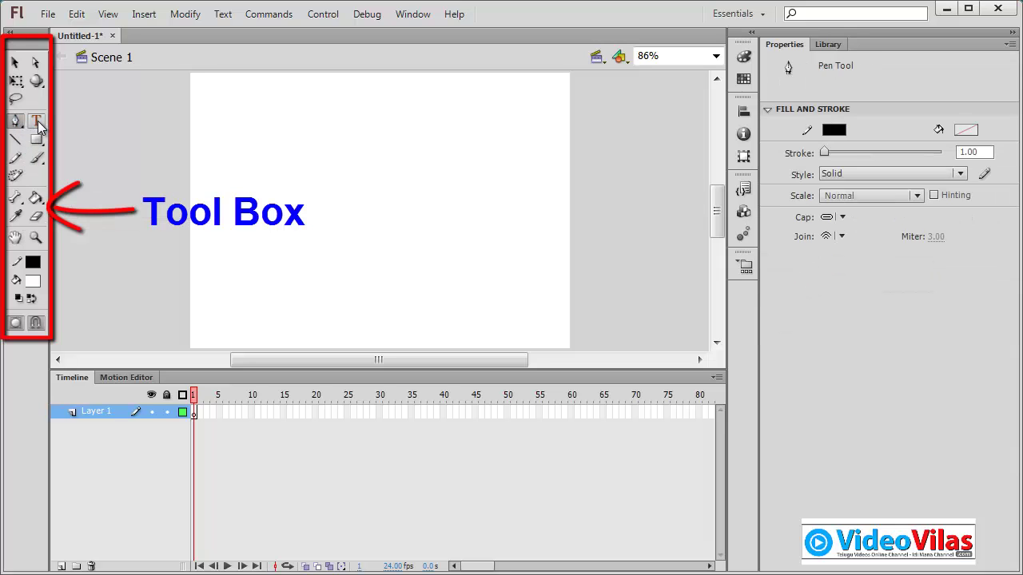
left_click(36, 120)
left_click(15, 99)
left_click(16, 79)
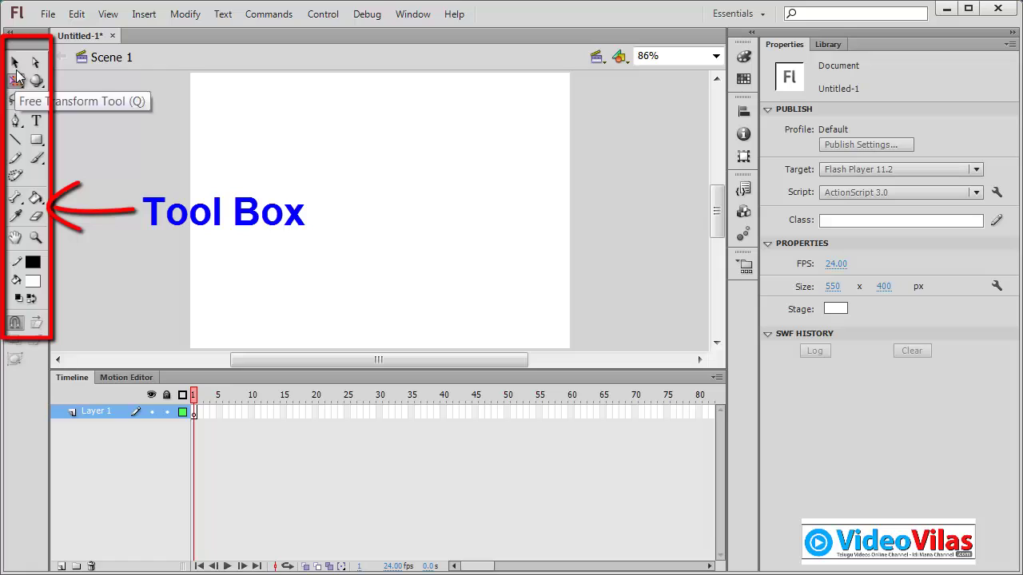
left_click(14, 63)
left_click(35, 62)
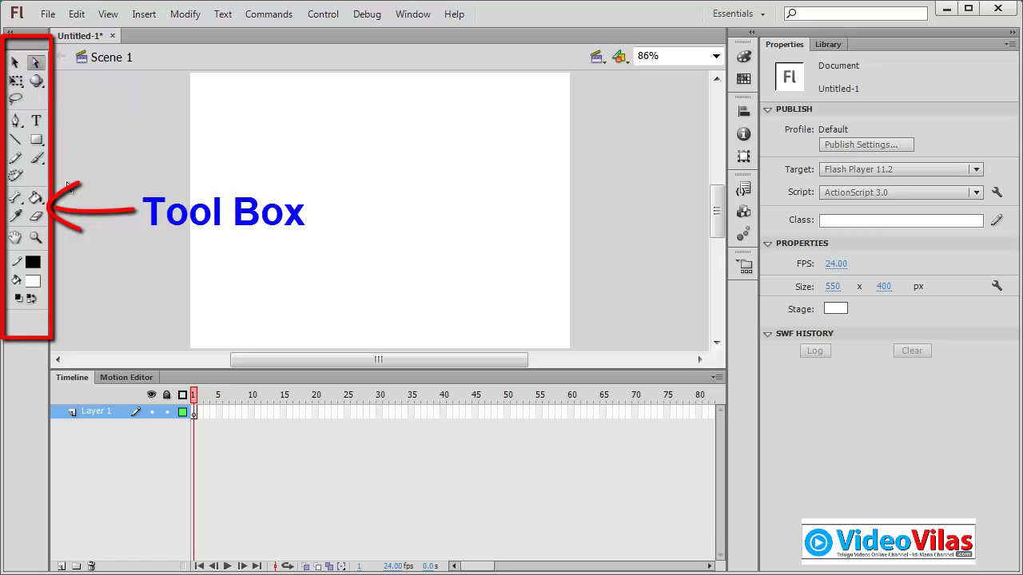
left_click(37, 196)
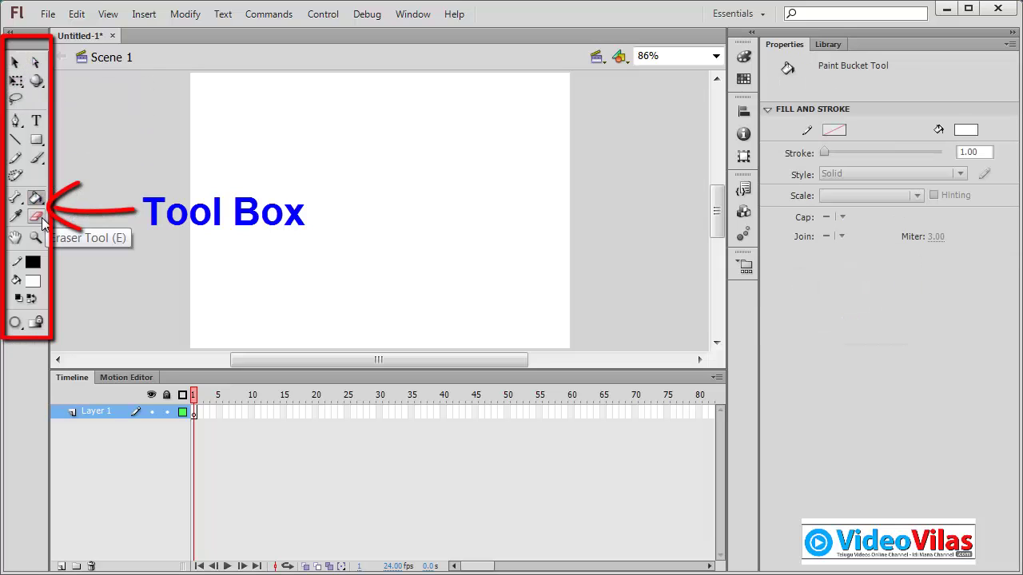
left_click(40, 218)
left_click(15, 215)
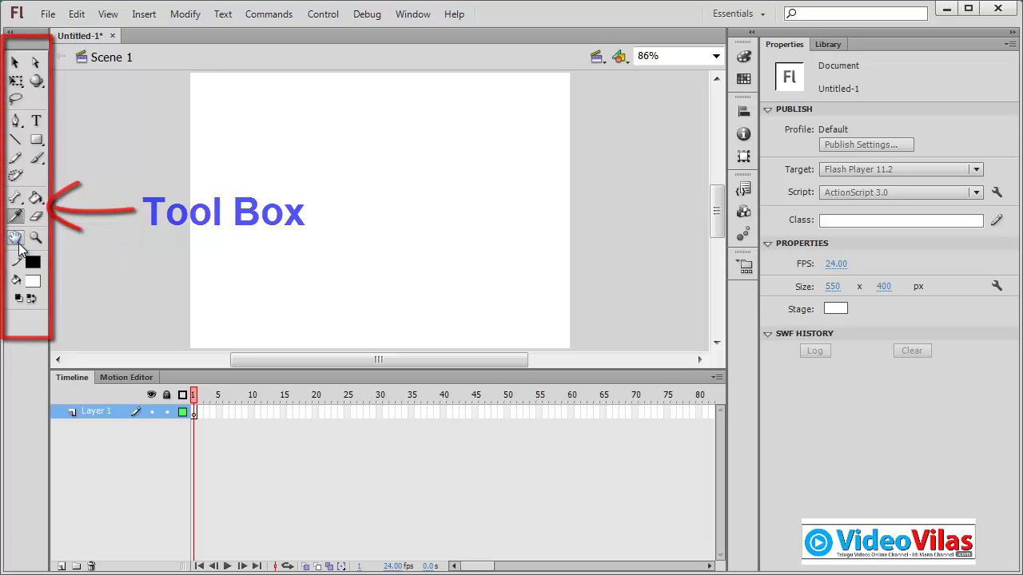
left_click(16, 238)
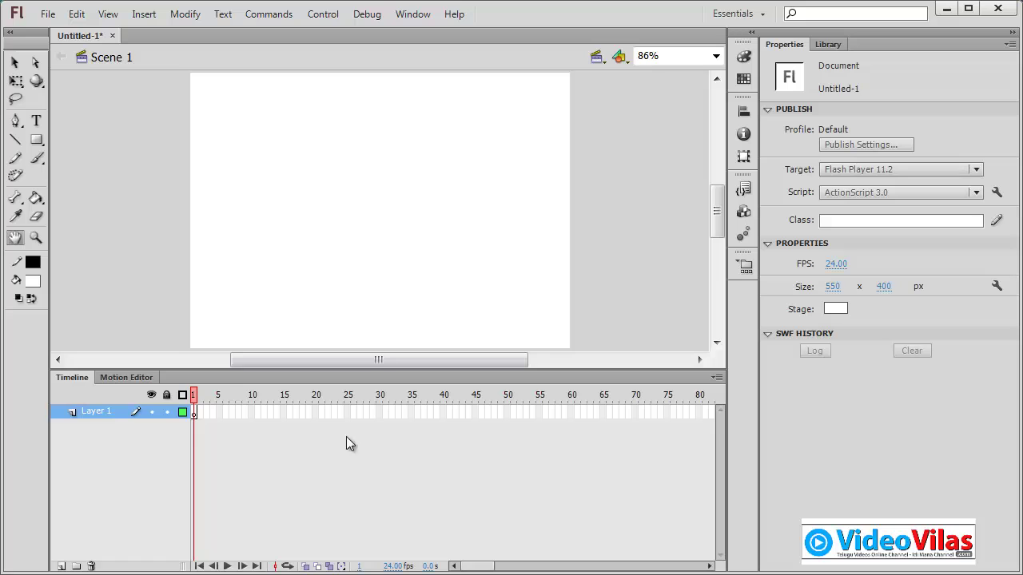
- Try adding a new layer to the timeline and undo the addition
left_click(61, 568)
key("ctrl+z")
- Check the lists of scenes and symbols that can be edited in the document
left_click(595, 72)
left_click(632, 112)
left_click(628, 56)
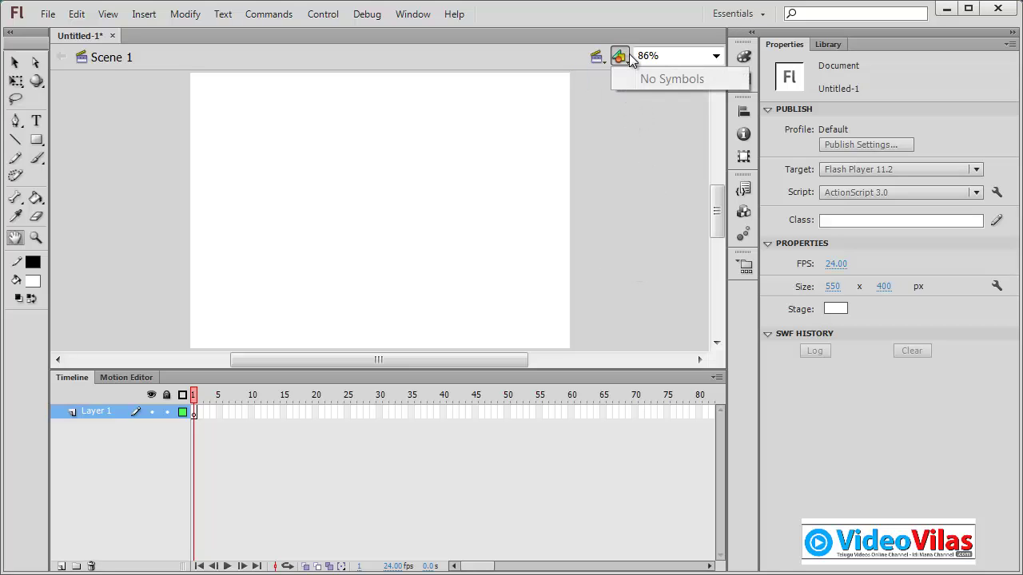
left_click(617, 181)
- Try the Show Frame and Show All magnifications and set the stage view to Fit in Window
left_click(716, 56)
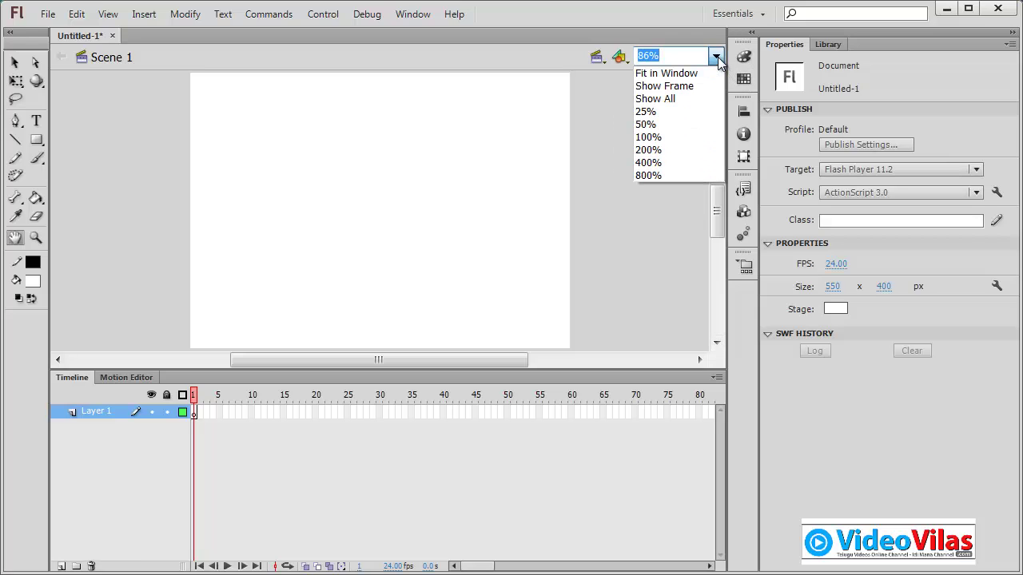
left_click(694, 85)
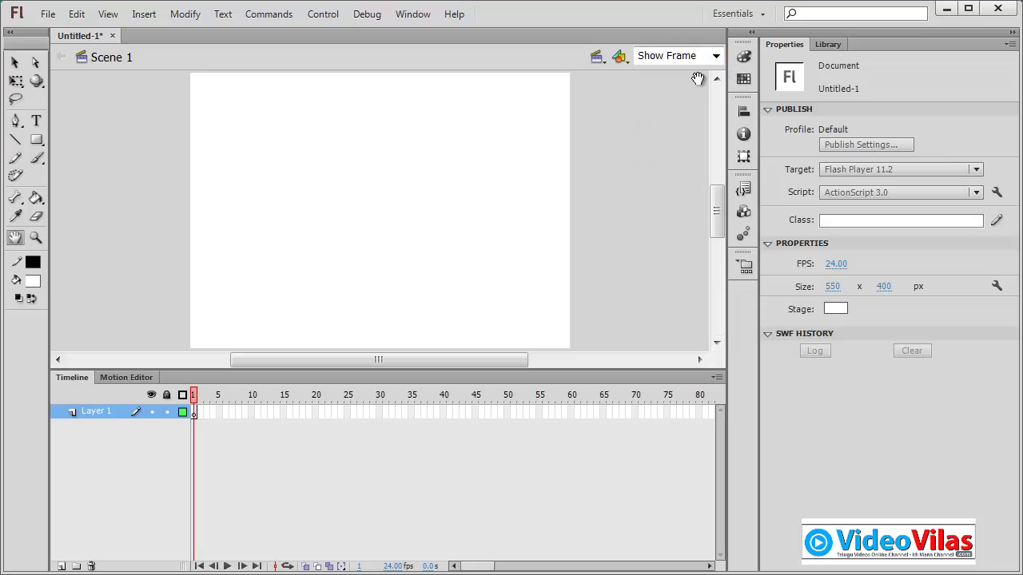
left_click(716, 56)
left_click(689, 100)
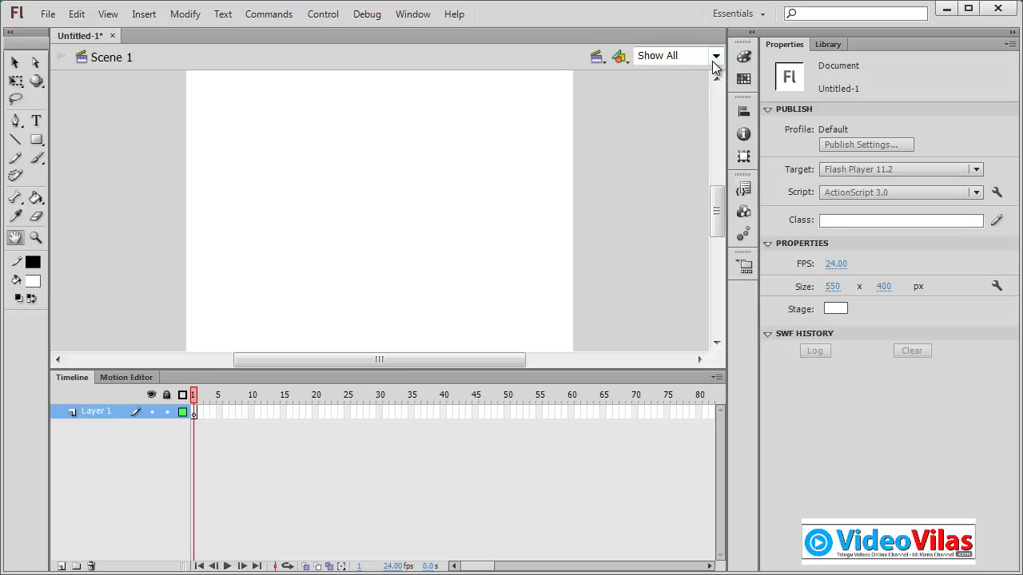
left_click(713, 59)
left_click(697, 84)
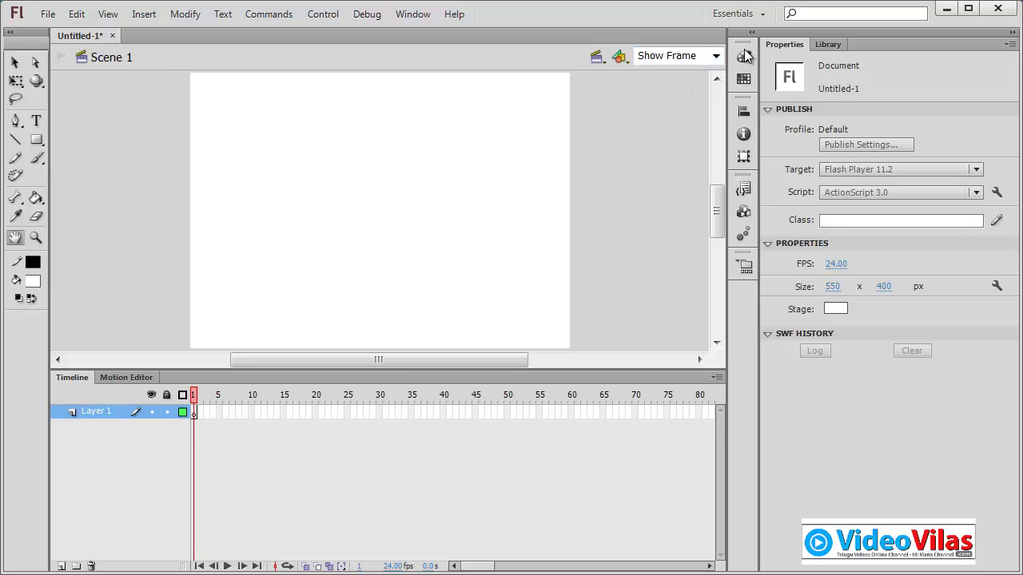
left_click(716, 56)
left_click(694, 71)
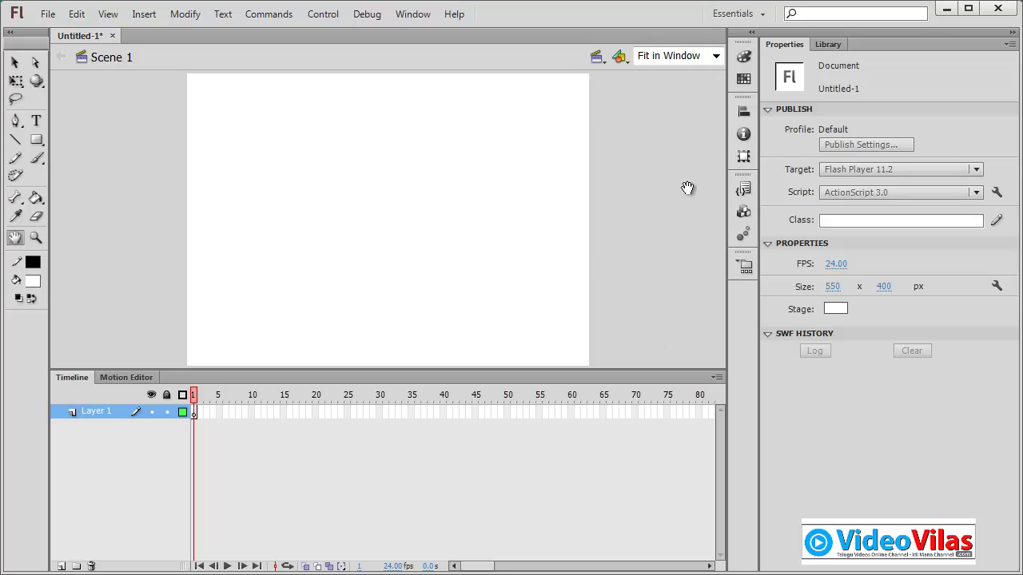
- Compare the Small Screen and Classic workspace layouts with Essentials, ending in the Essentials workspace
left_click(743, 16)
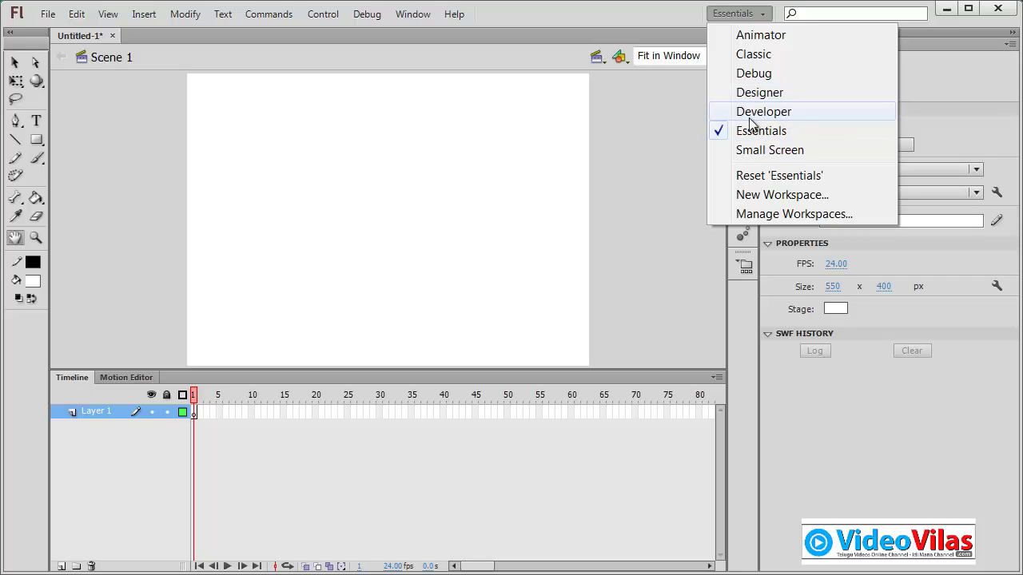
left_click(790, 155)
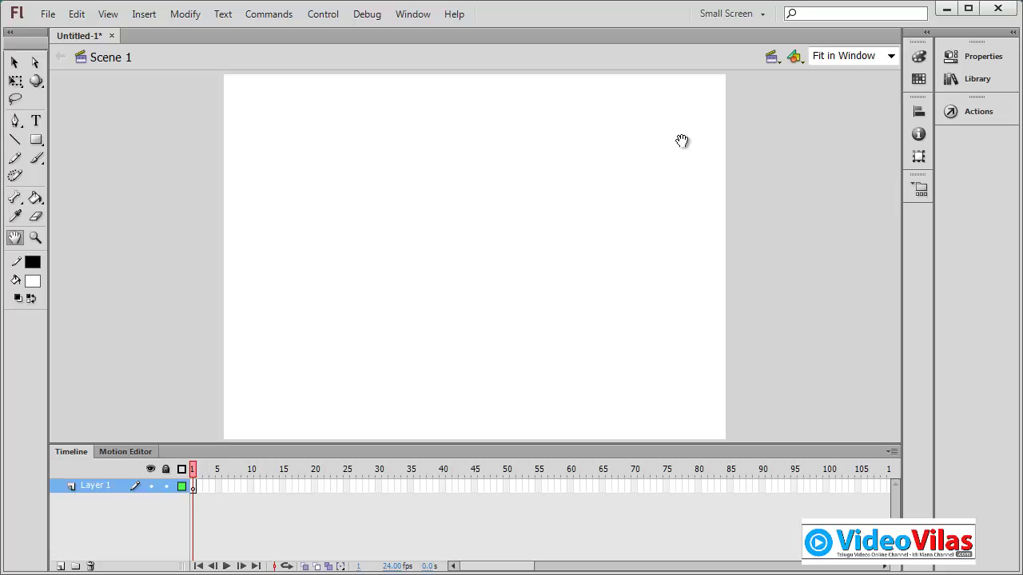
left_click(759, 16)
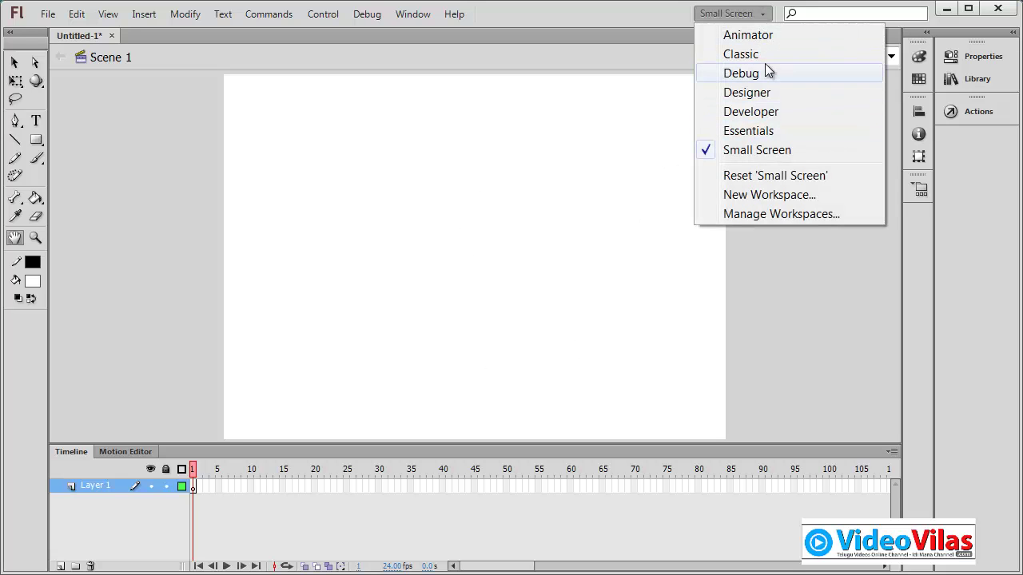
left_click(749, 54)
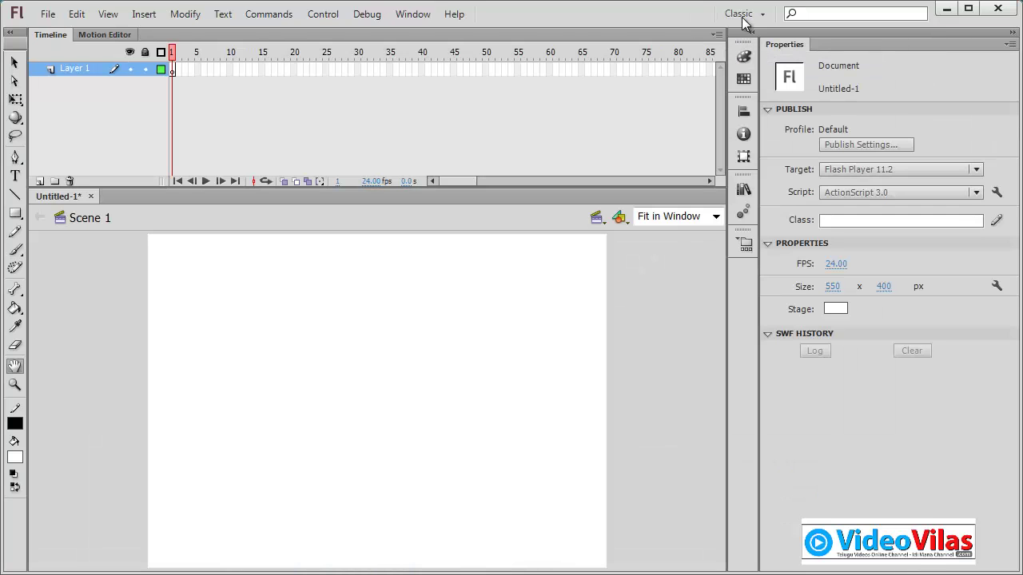
left_click(743, 16)
left_click(765, 151)
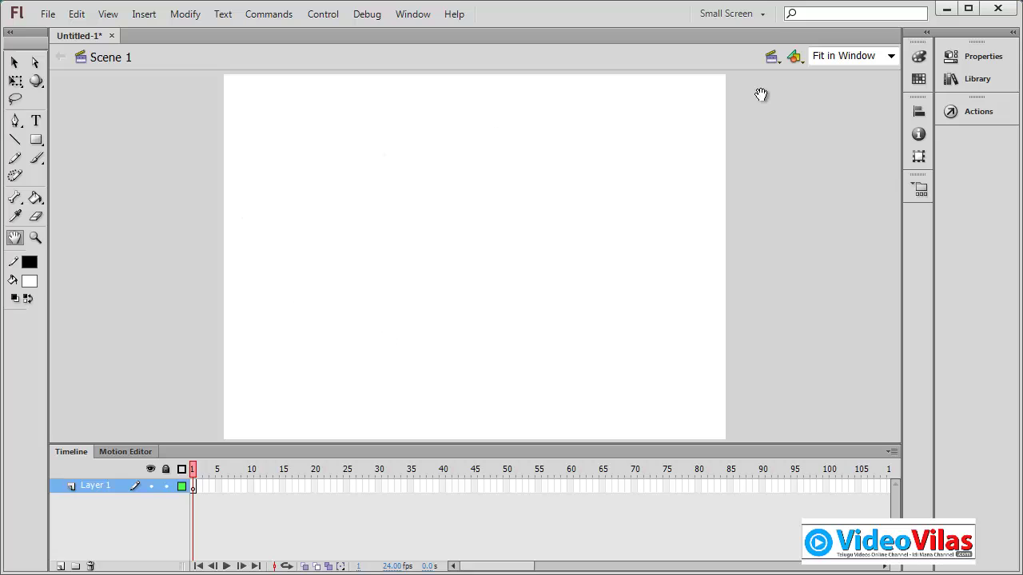
left_click(753, 16)
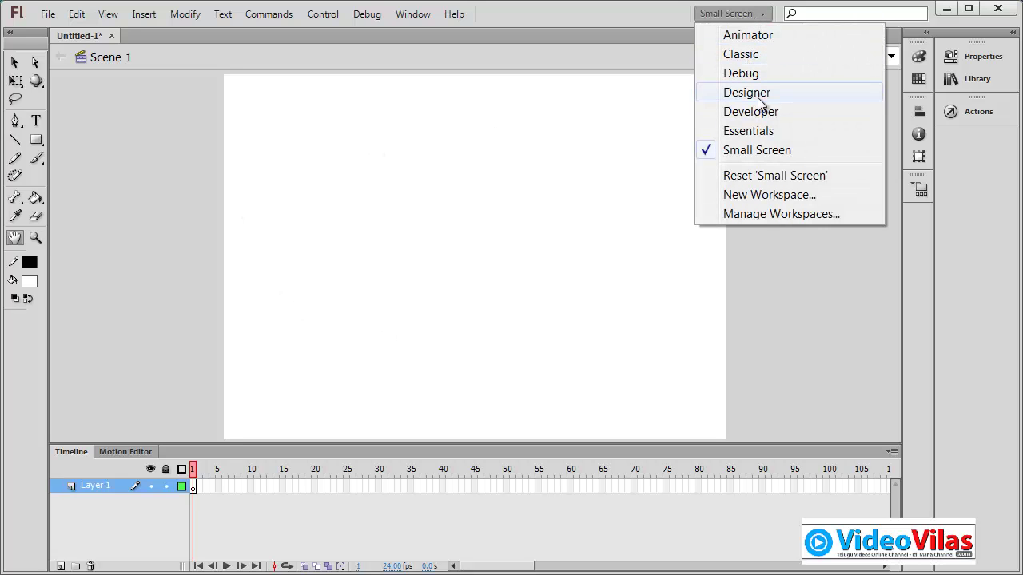
left_click(762, 130)
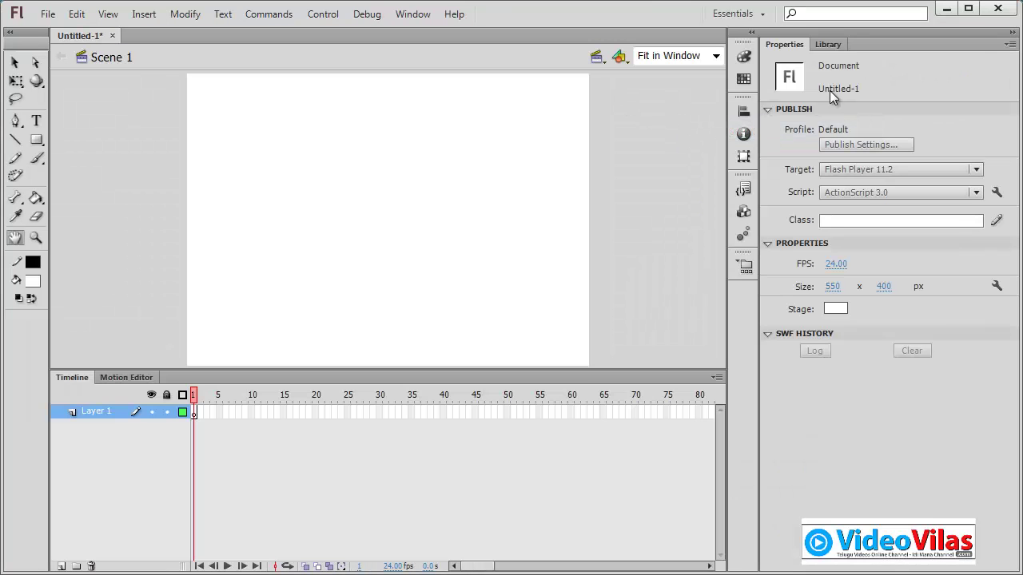
left_click(757, 15)
left_click(775, 150)
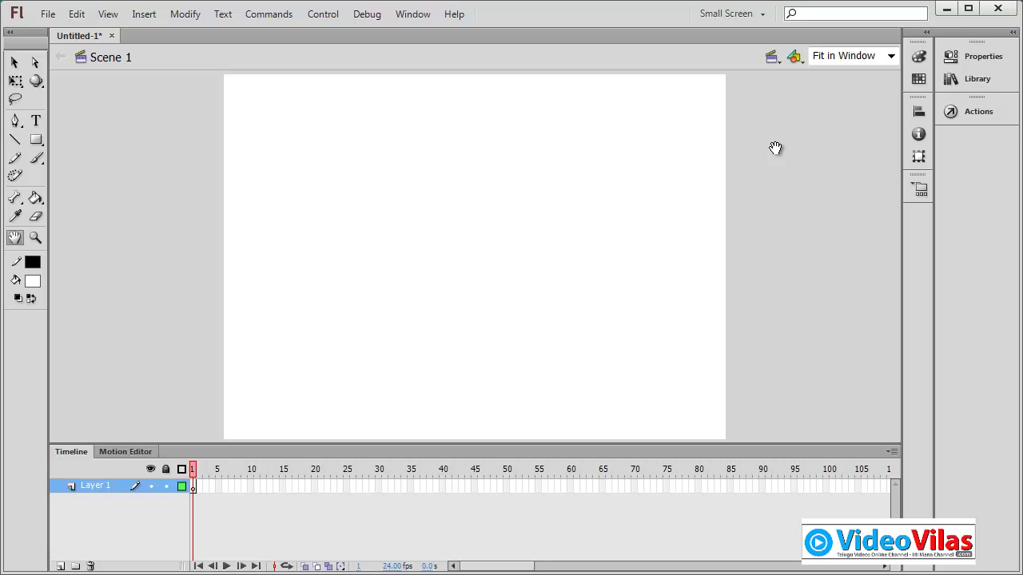
left_click(761, 16)
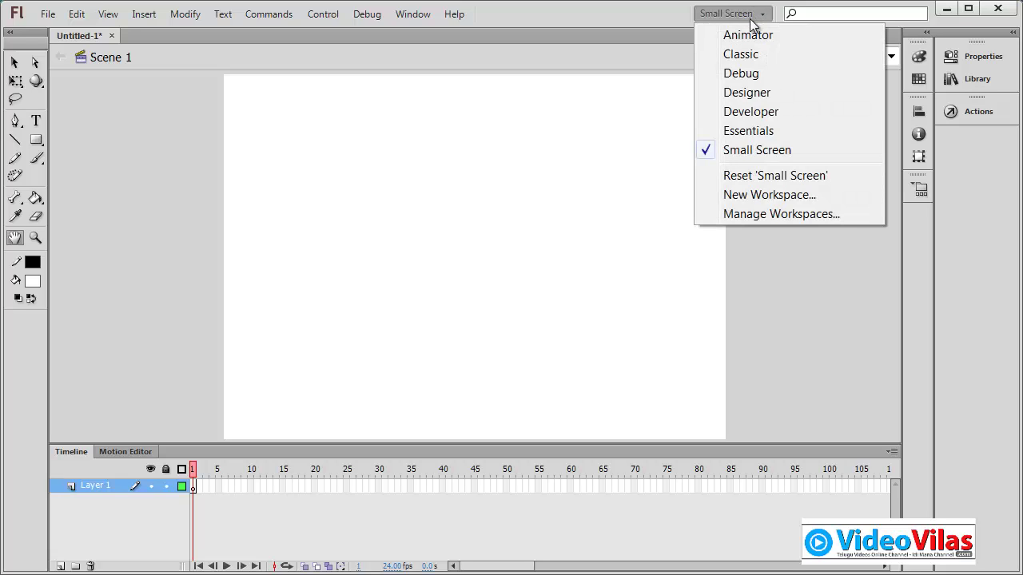
left_click(751, 133)
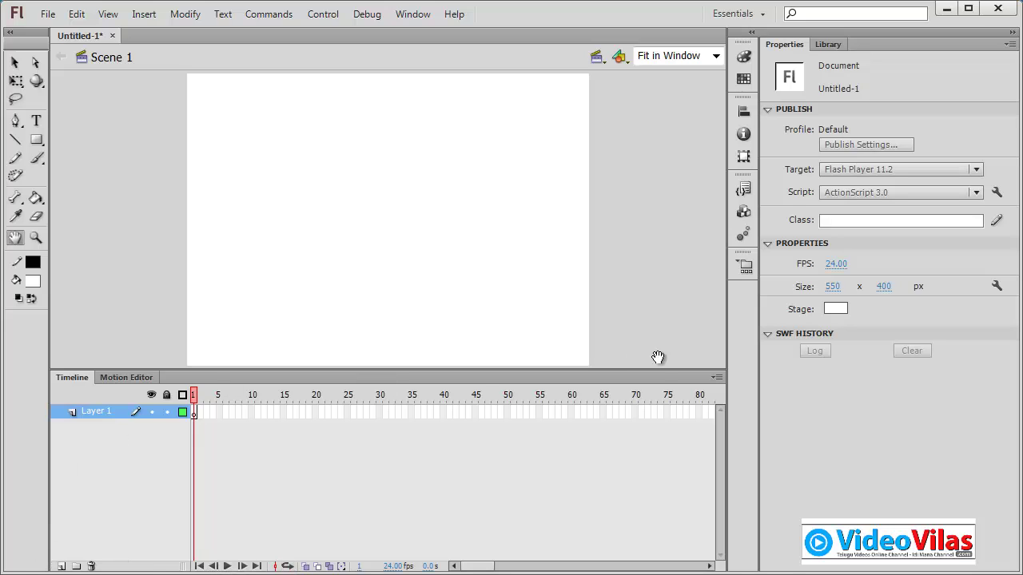
left_click(48, 14)
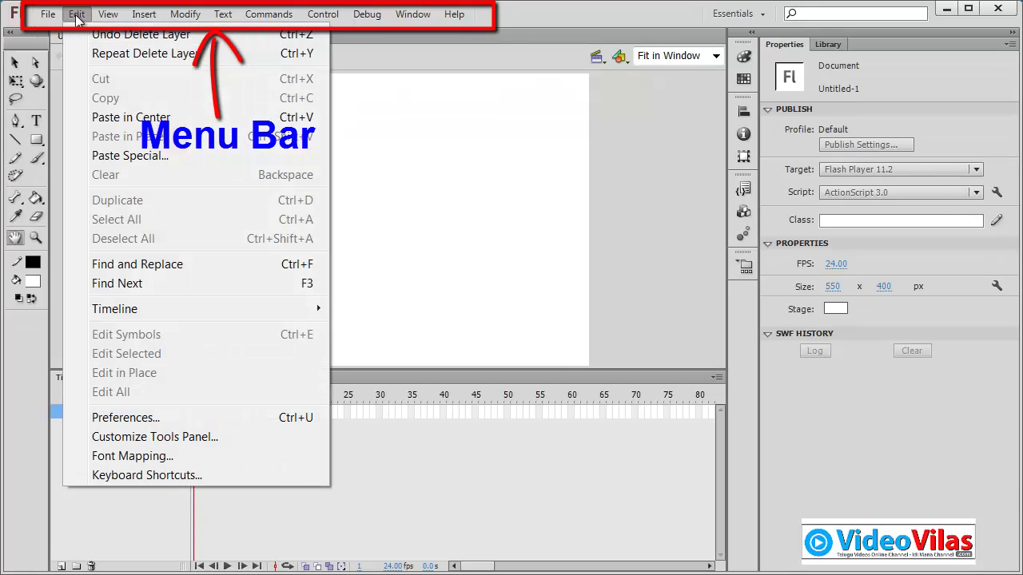
mouse_move(108, 16)
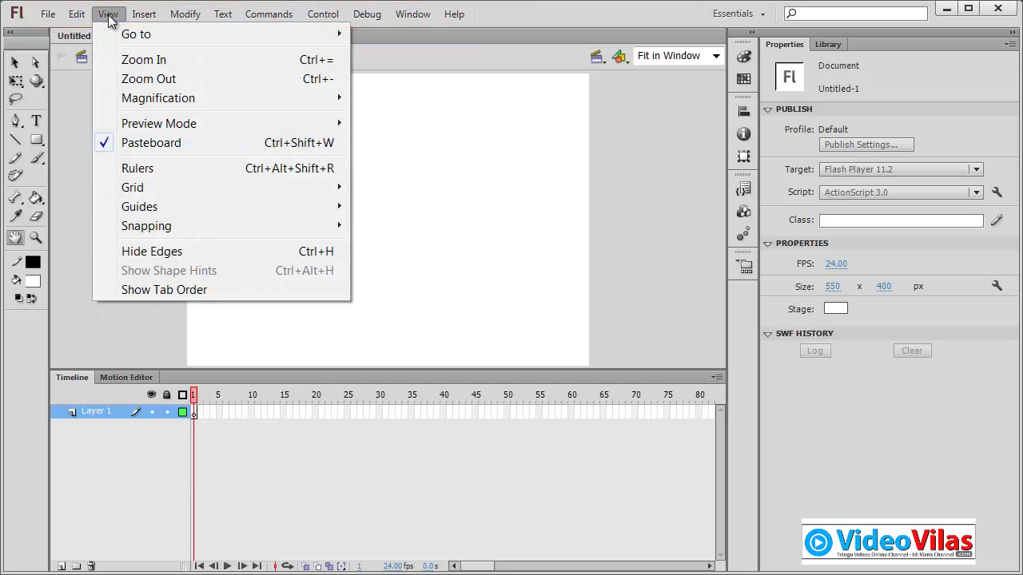
mouse_move(146, 19)
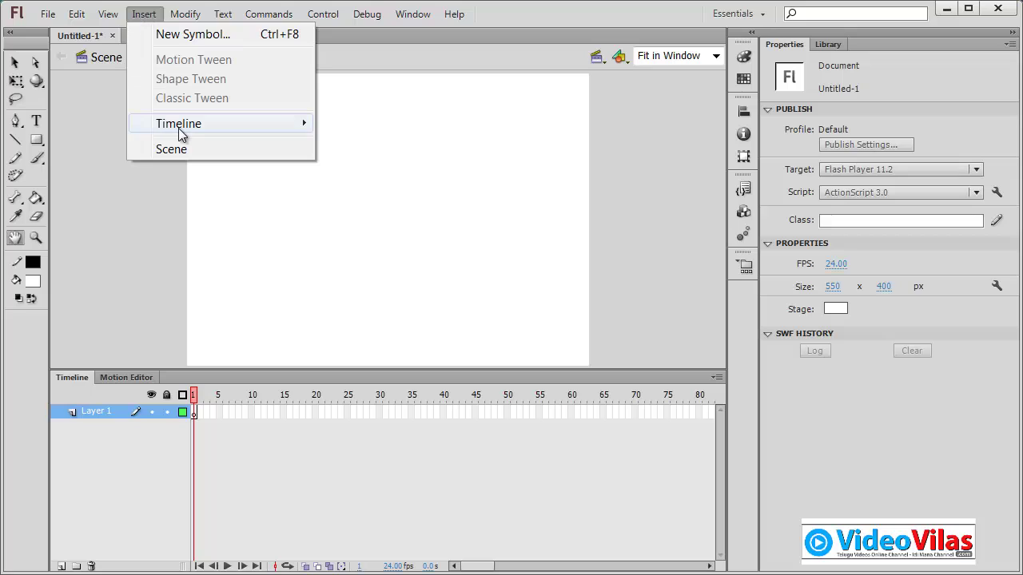
mouse_move(181, 133)
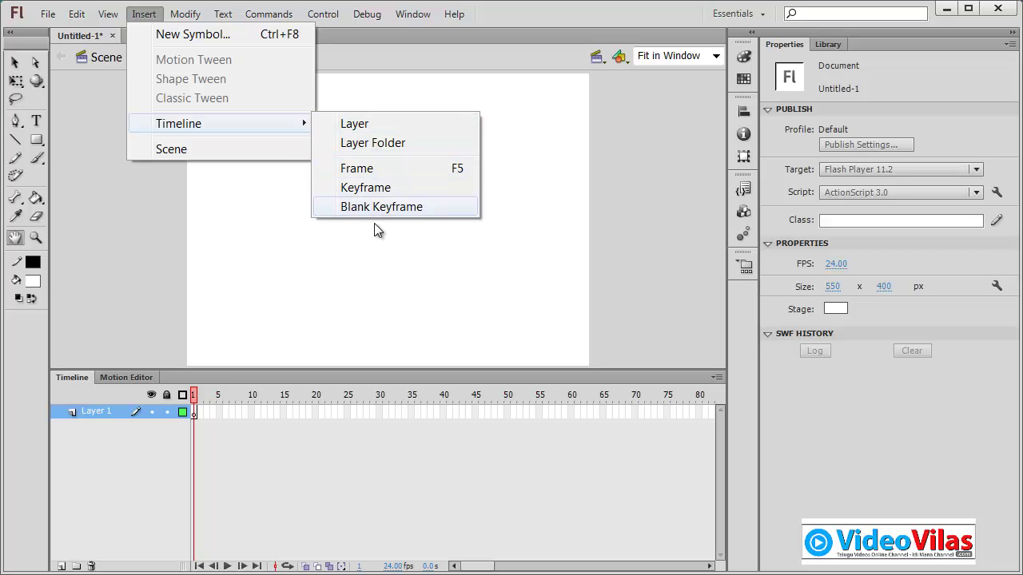
- Open the document settings and try the Auto-Save option, leaving it switched off
mouse_move(184, 14)
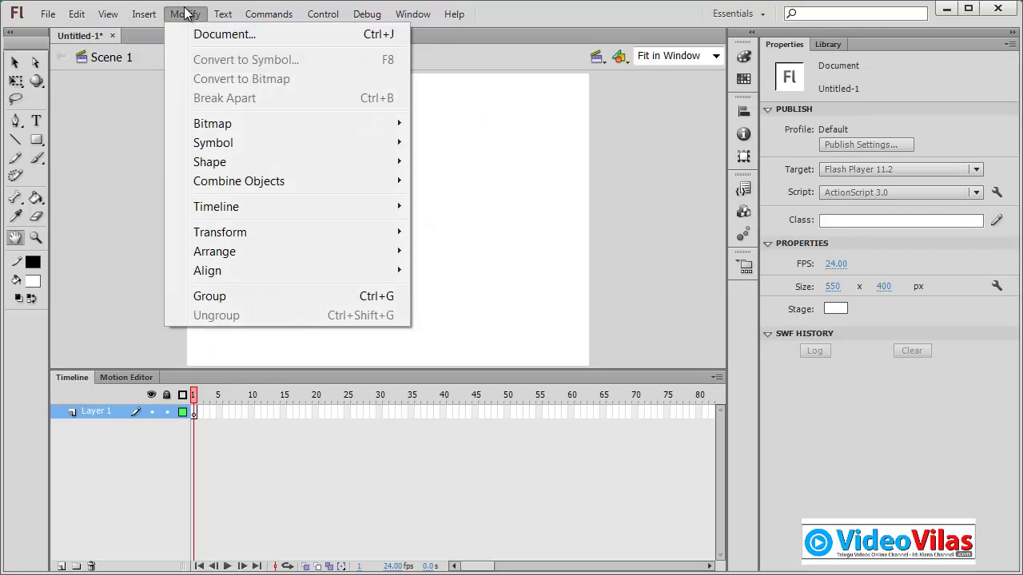
left_click(208, 35)
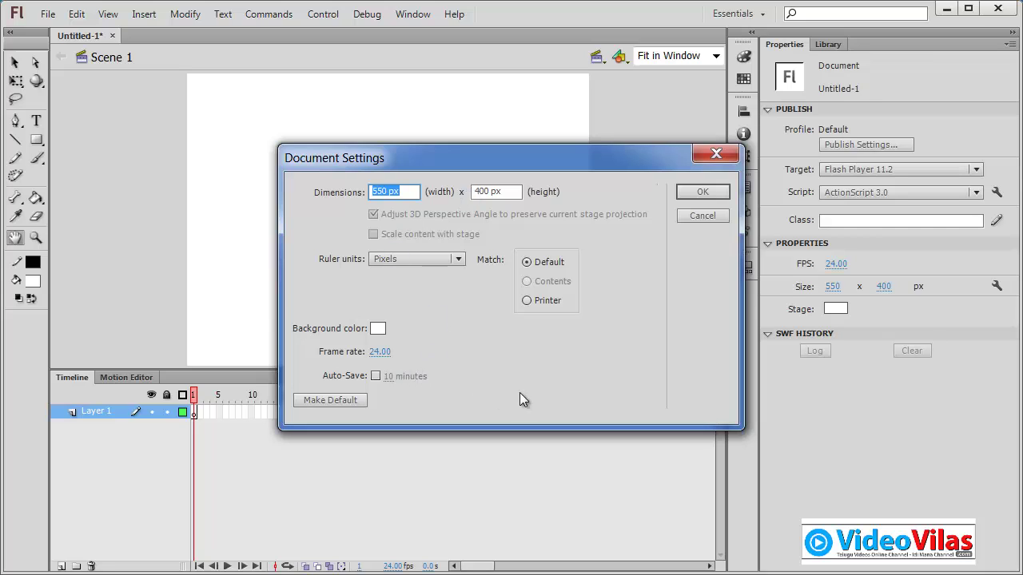
left_click(375, 376)
left_click(375, 376)
left_click(376, 377)
left_click(376, 376)
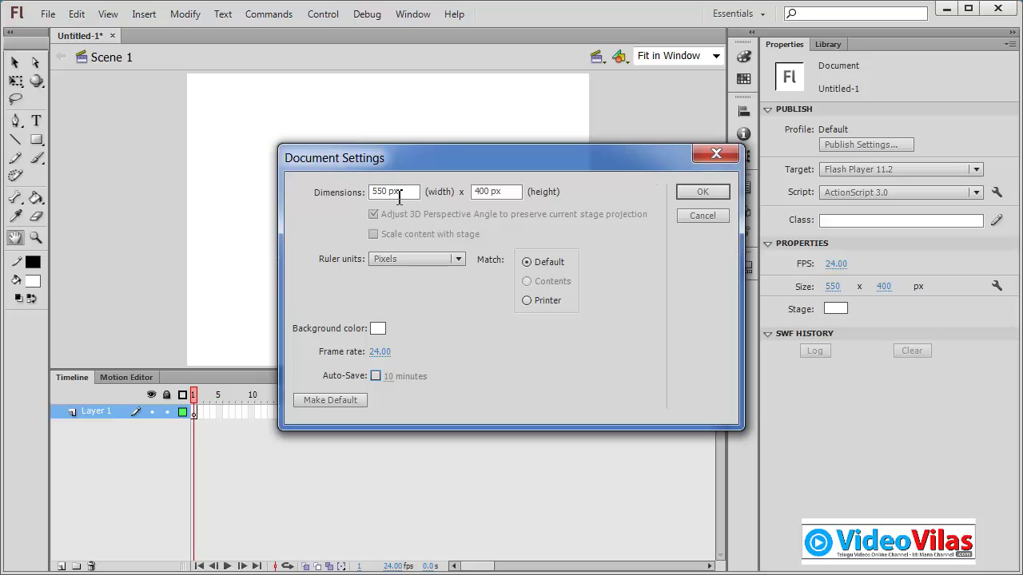
- Inspect the stage width in the document settings and close them without making changes
left_click_drag(404, 191, 348, 185)
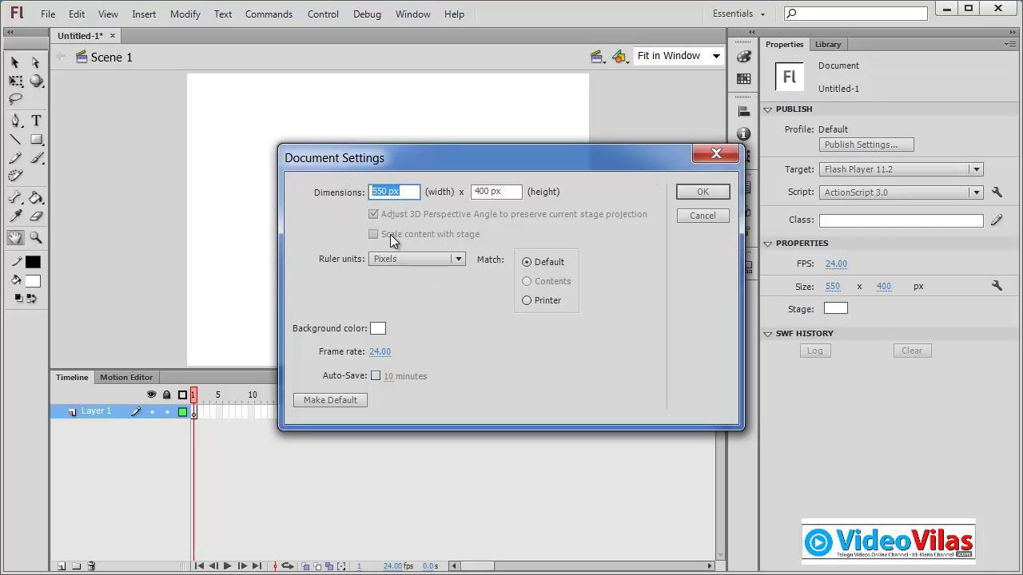
left_click(712, 215)
- Review the available commands for modifying symbols, shapes, combined objects, the timeline, transformations, stacking order and alignment
left_click(201, 16)
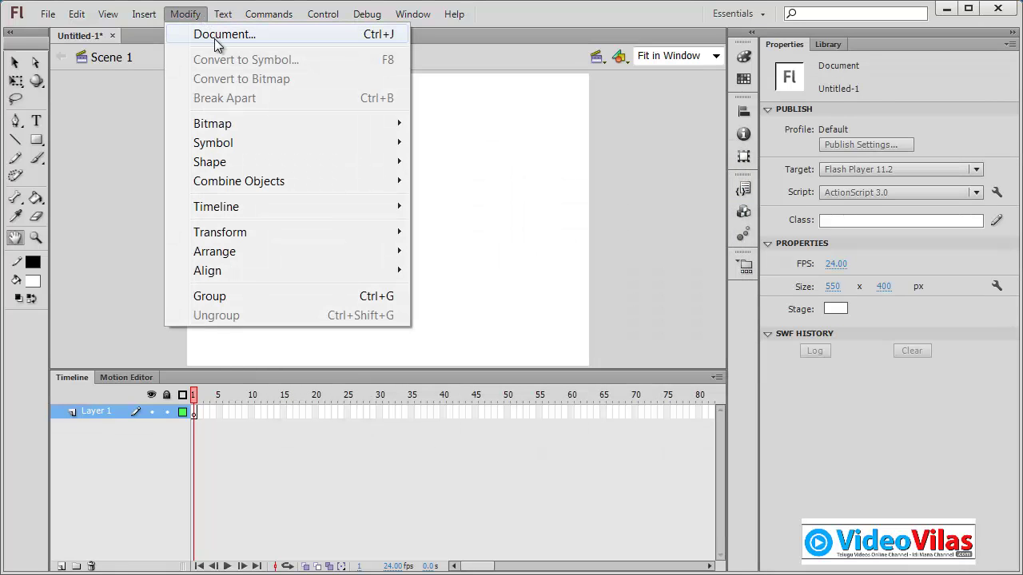
mouse_move(228, 126)
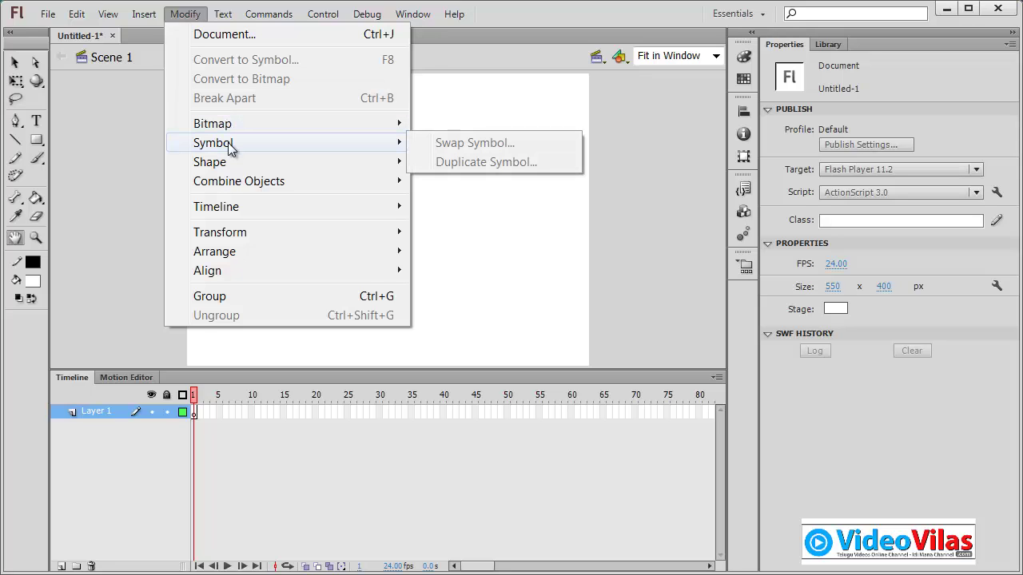
mouse_move(230, 163)
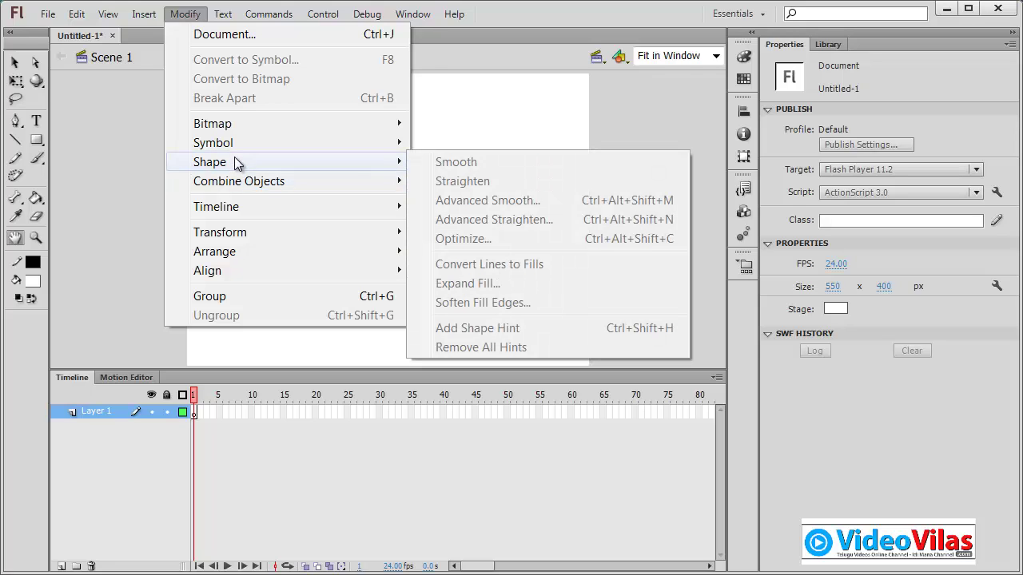
mouse_move(260, 189)
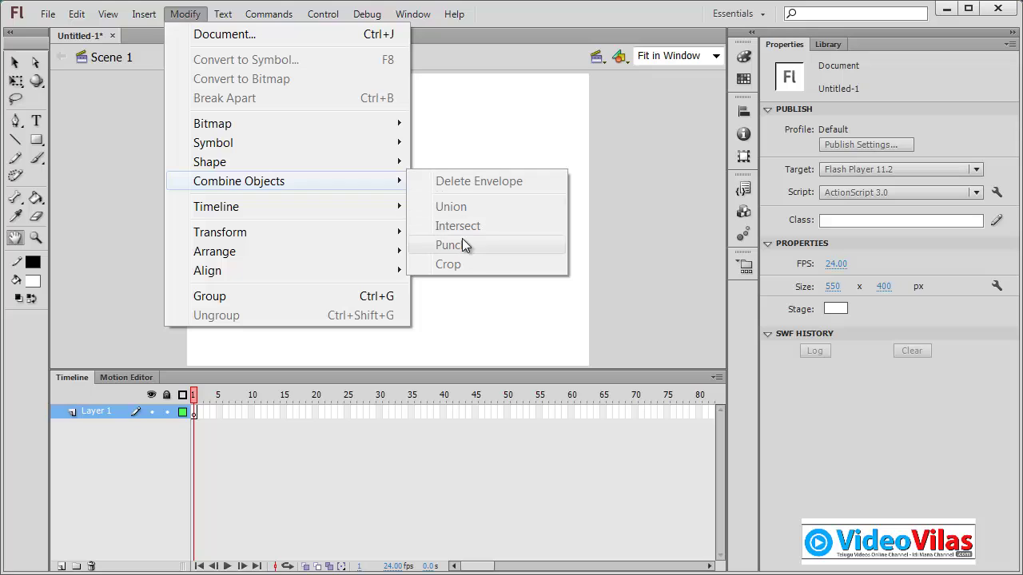
mouse_move(361, 208)
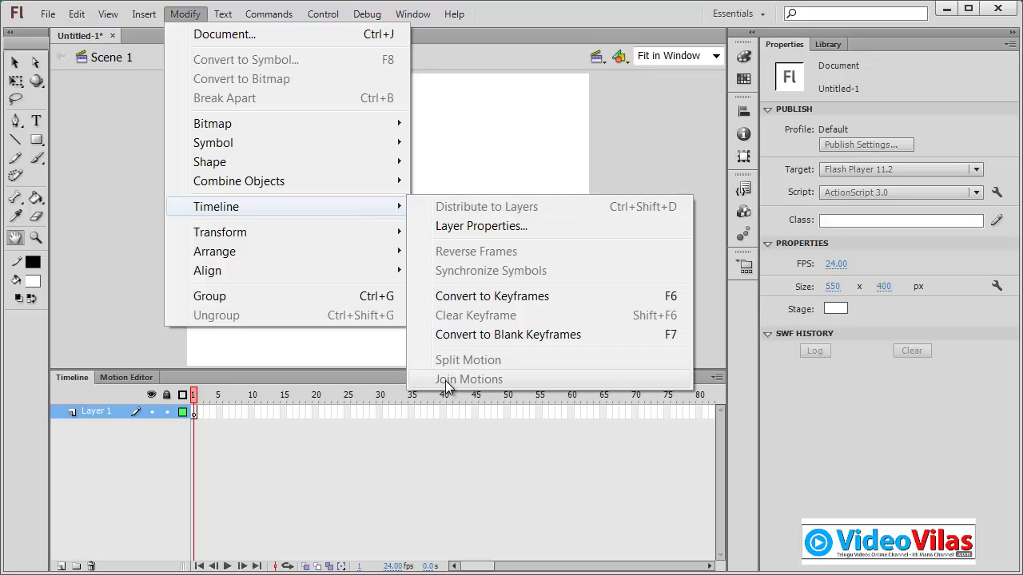
mouse_move(326, 234)
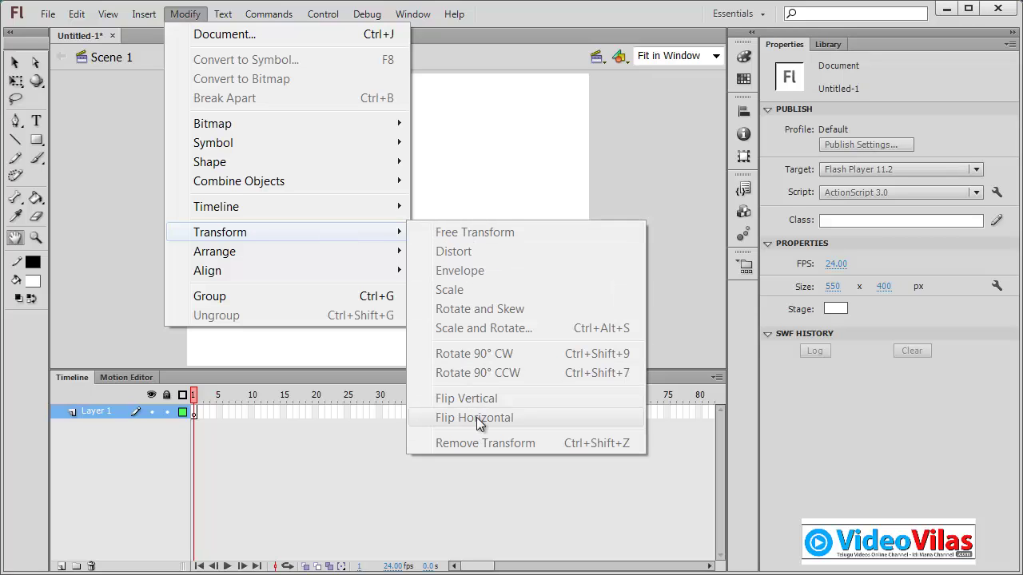
mouse_move(392, 254)
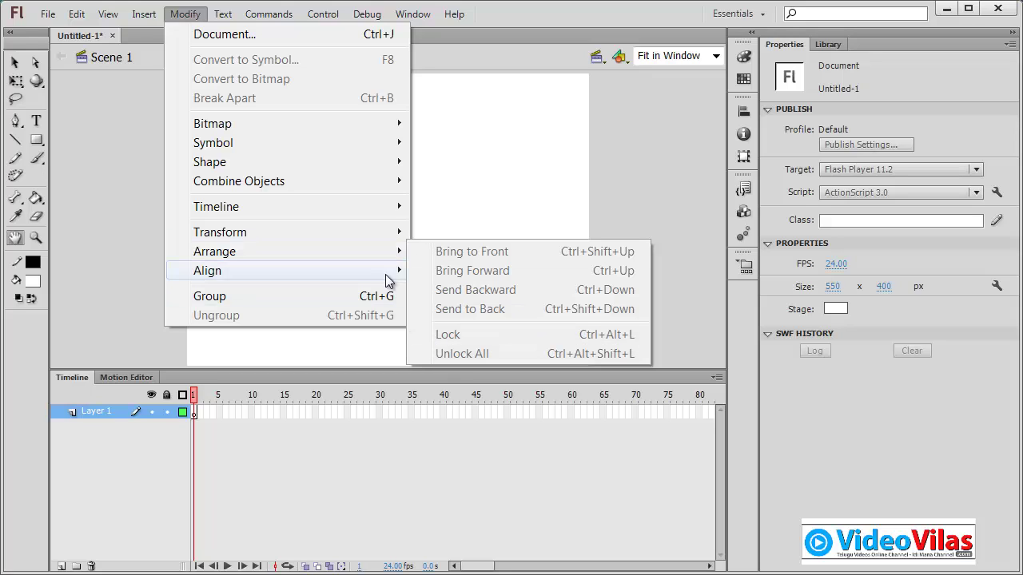
mouse_move(385, 271)
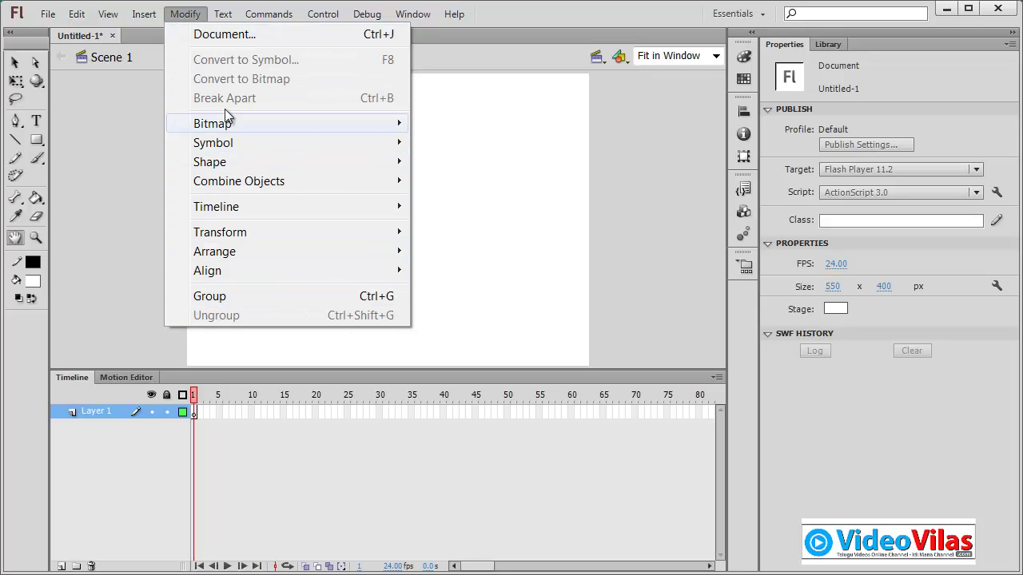
key("Escape")
- Review the text formatting options, including font, size, style and letter spacing, and the commands for managing saved commands and motion XML
left_click(223, 16)
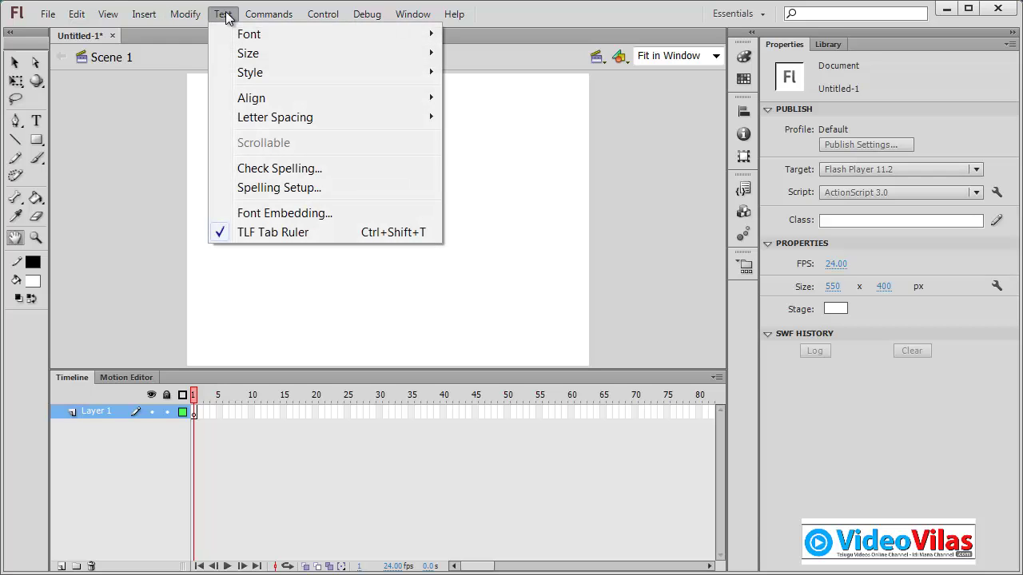
left_click(229, 17)
left_click(228, 17)
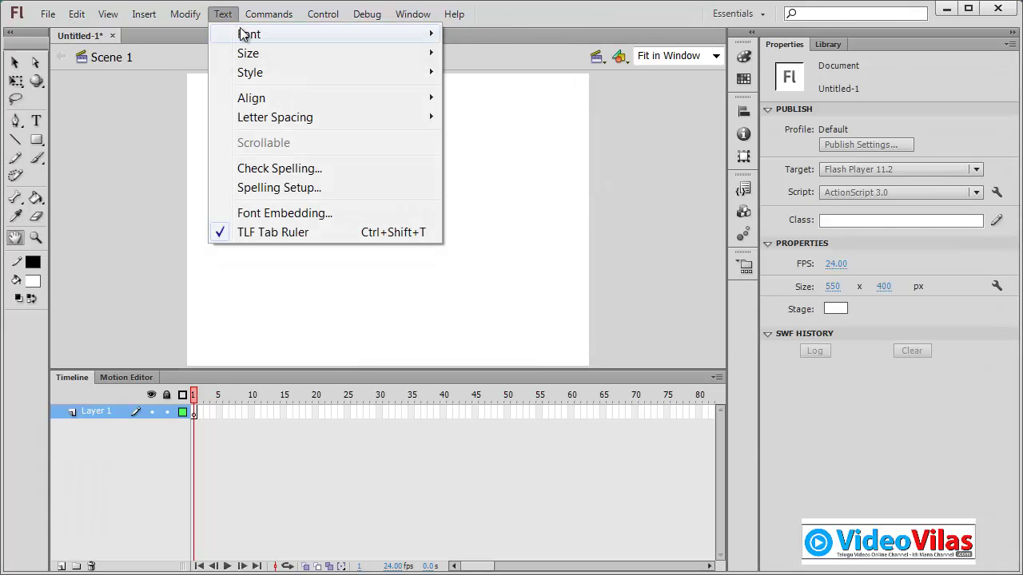
mouse_move(243, 33)
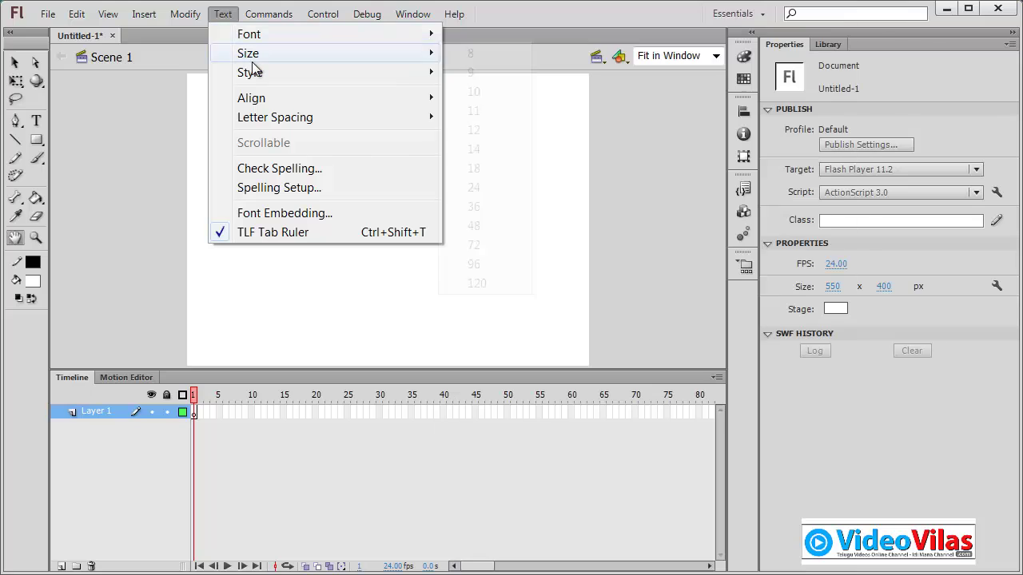
mouse_move(264, 73)
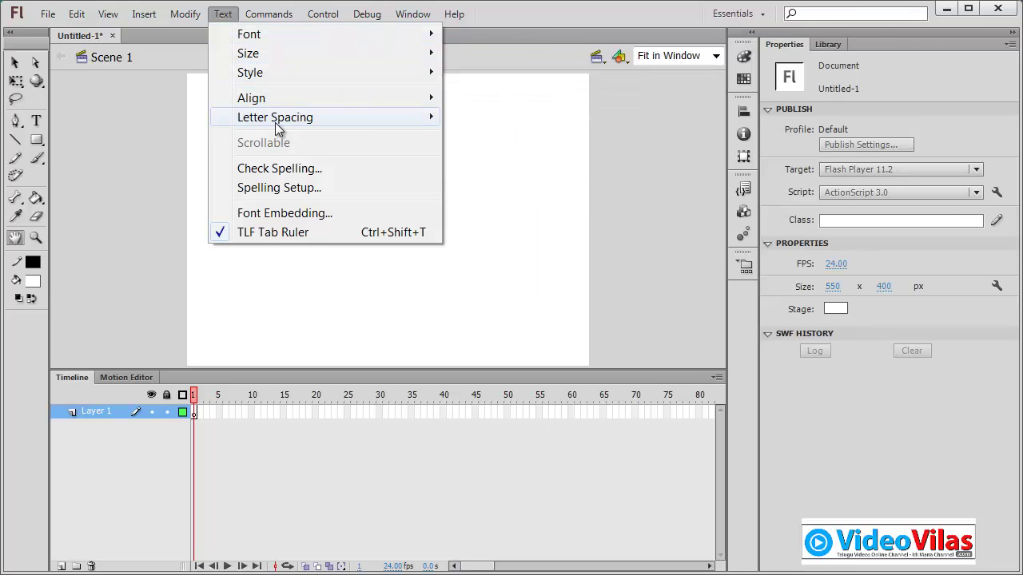
mouse_move(274, 123)
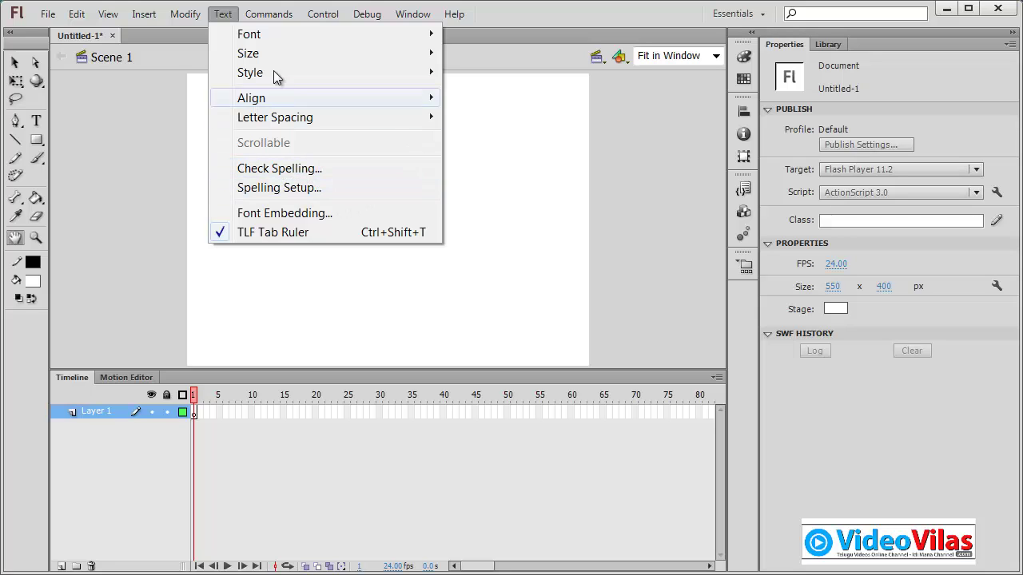
mouse_move(270, 16)
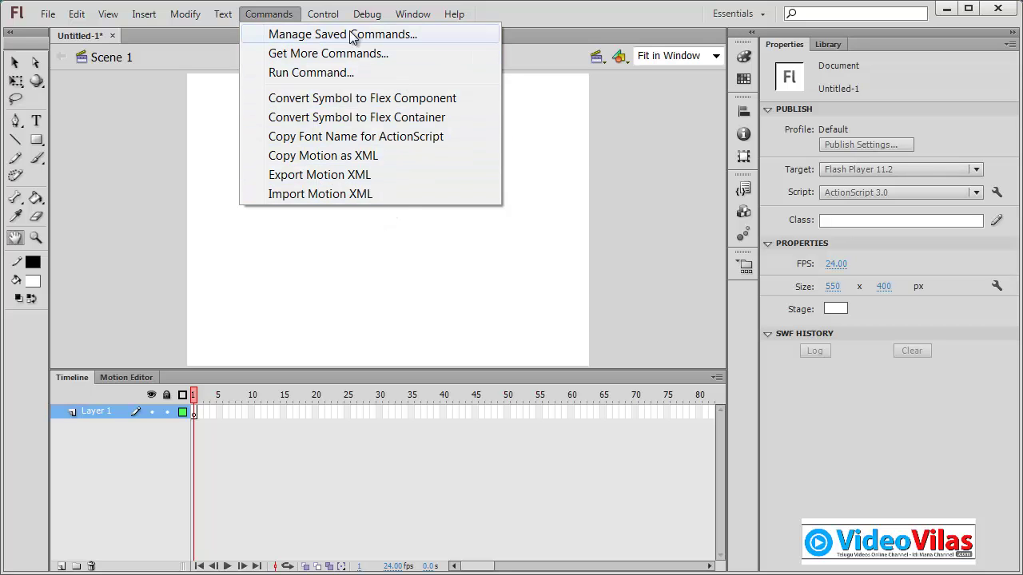
- Examine the playback controls and the options for testing the movie or scene, including Test Movie in Flash Professional or in a browser
mouse_move(334, 18)
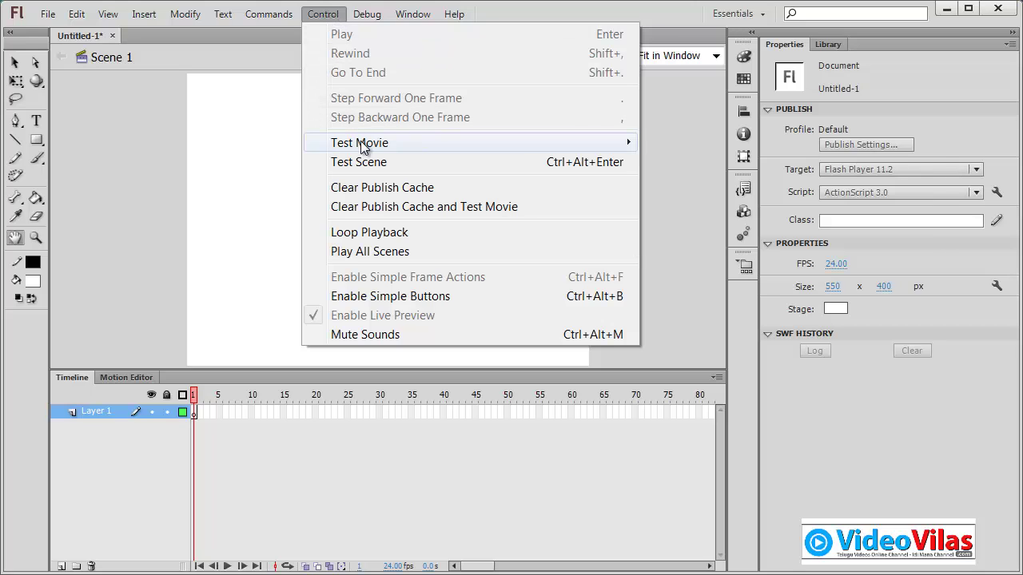
mouse_move(502, 149)
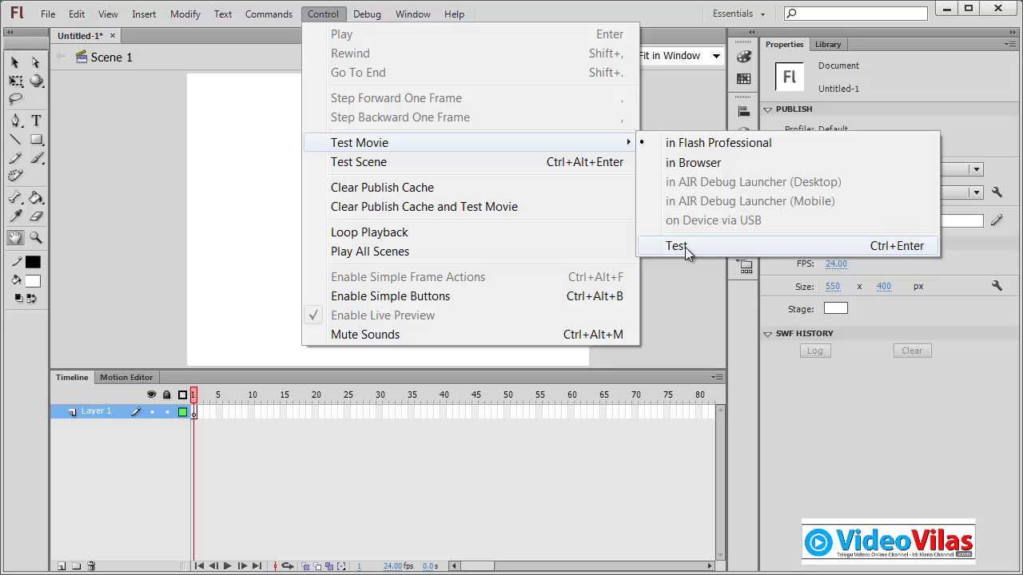
left_click(368, 187)
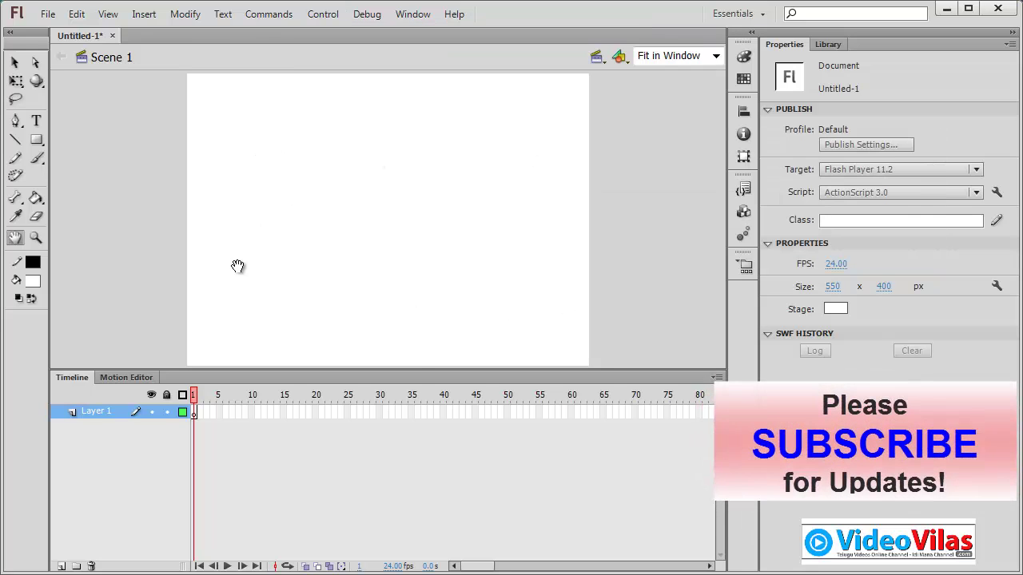
left_click(312, 15)
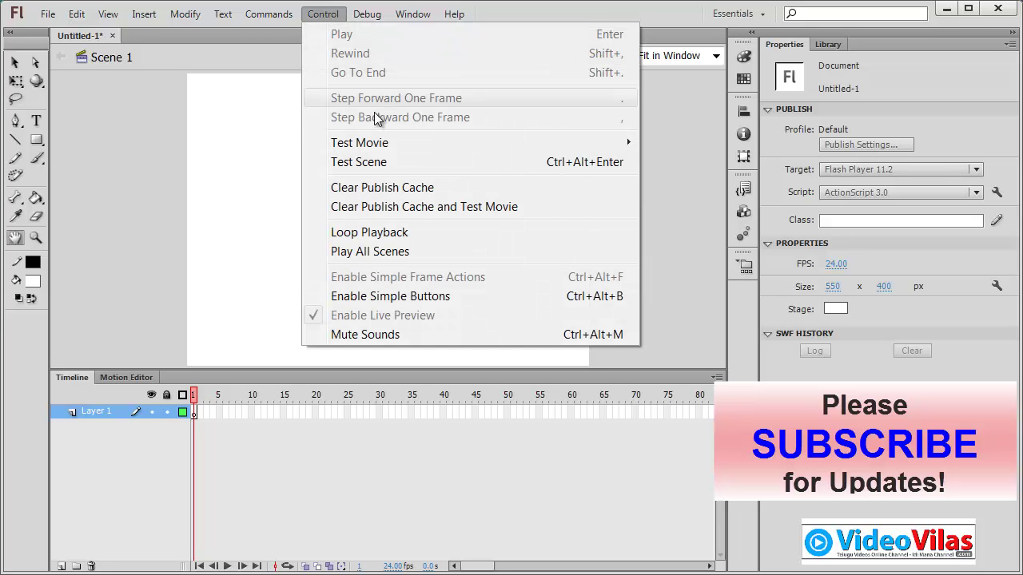
mouse_move(392, 144)
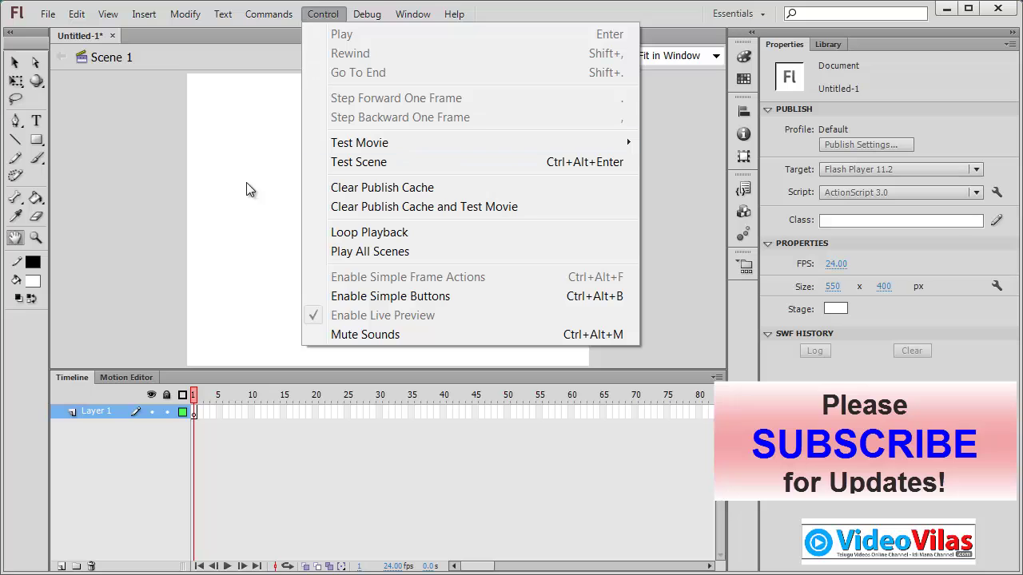
left_click(283, 150)
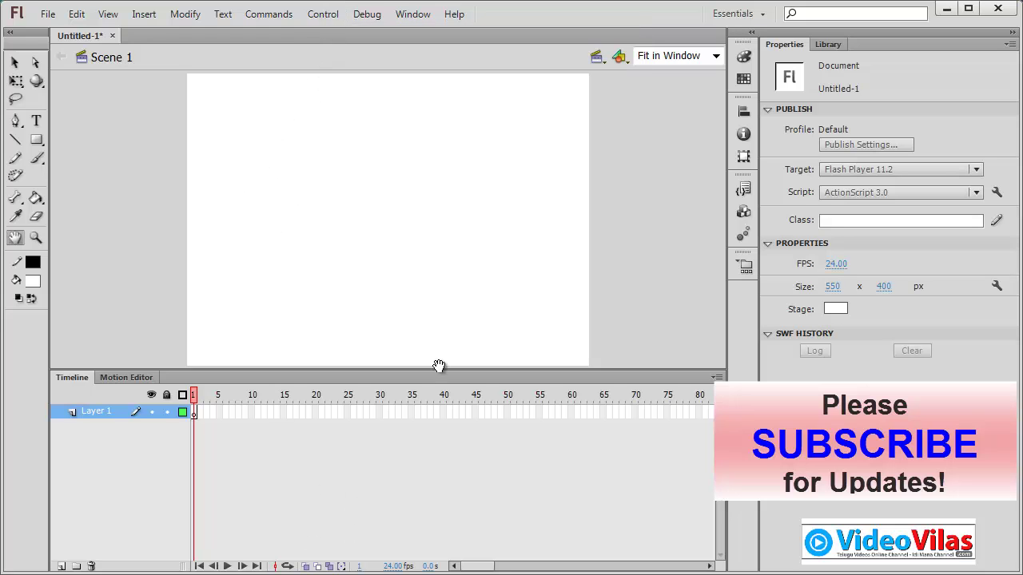
left_click(323, 13)
left_click(272, 106)
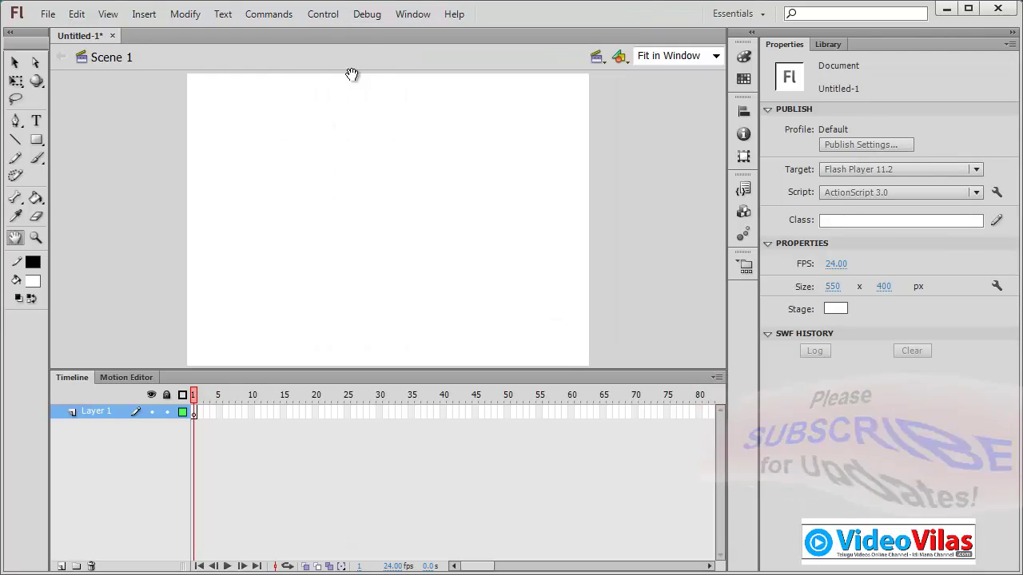
- Look over the debugging commands, the list of panels that can be shown or hidden, and the help and support resources
left_click(367, 14)
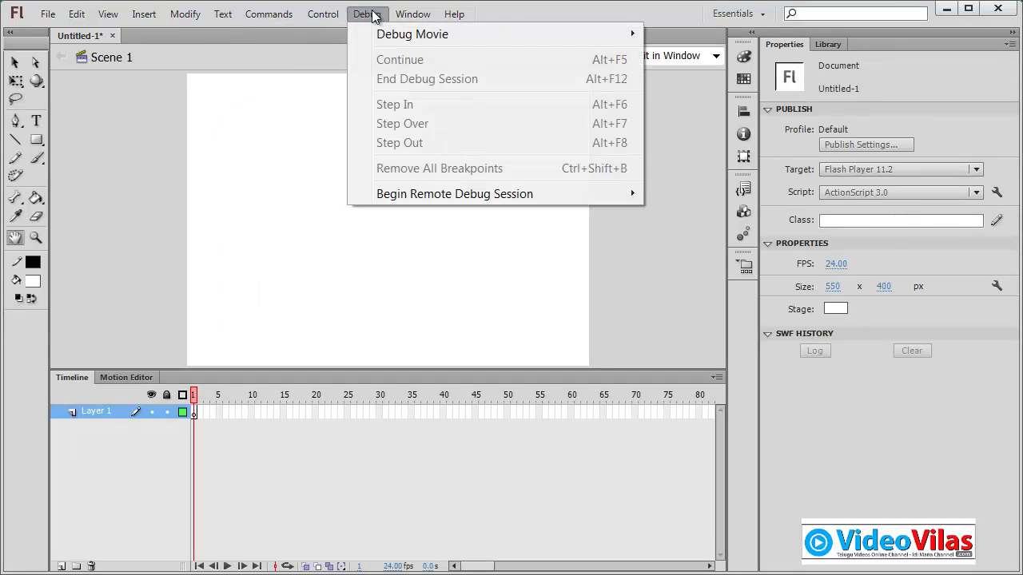
mouse_move(370, 19)
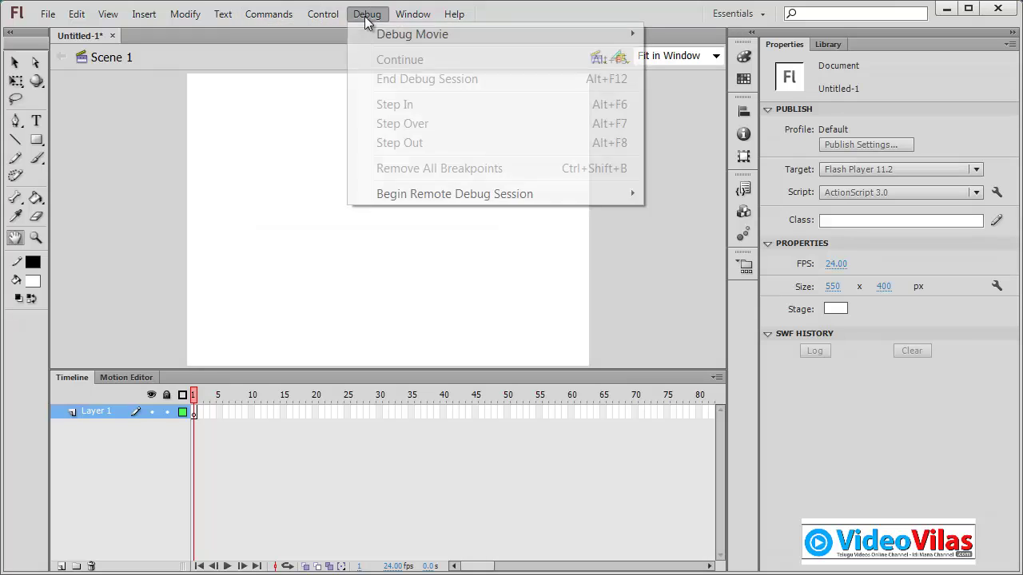
mouse_move(438, 20)
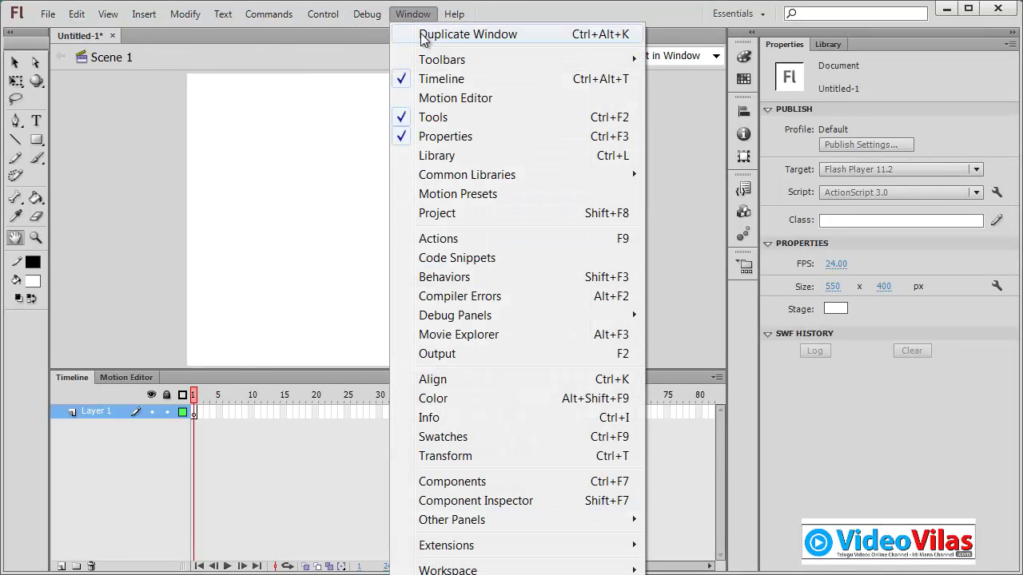
left_click(526, 136)
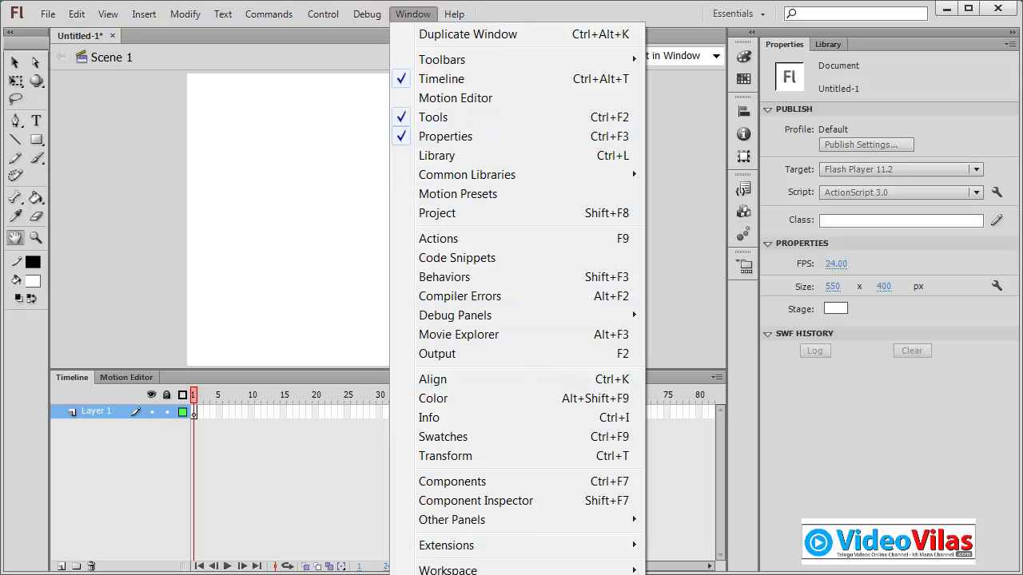
mouse_move(456, 20)
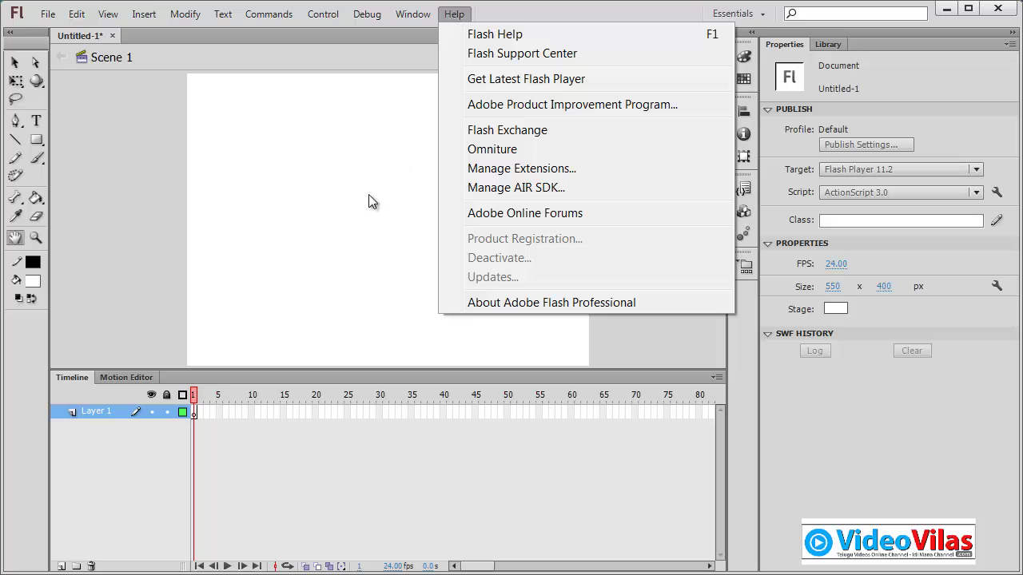
left_click(345, 211)
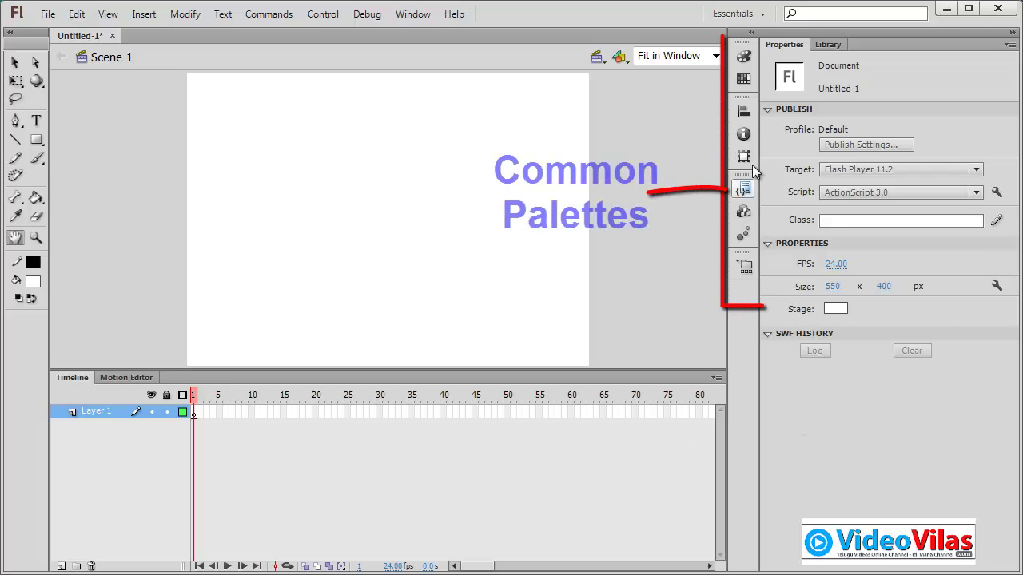
- View the Color, Swatches and Align palettes one after another, closing each after inspection
left_click(743, 57)
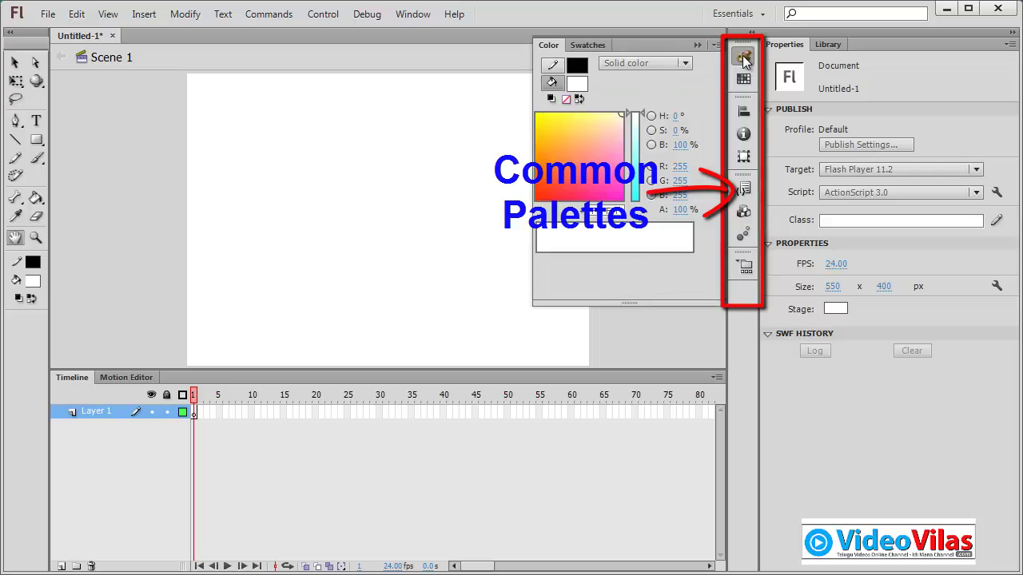
left_click(743, 58)
left_click(743, 79)
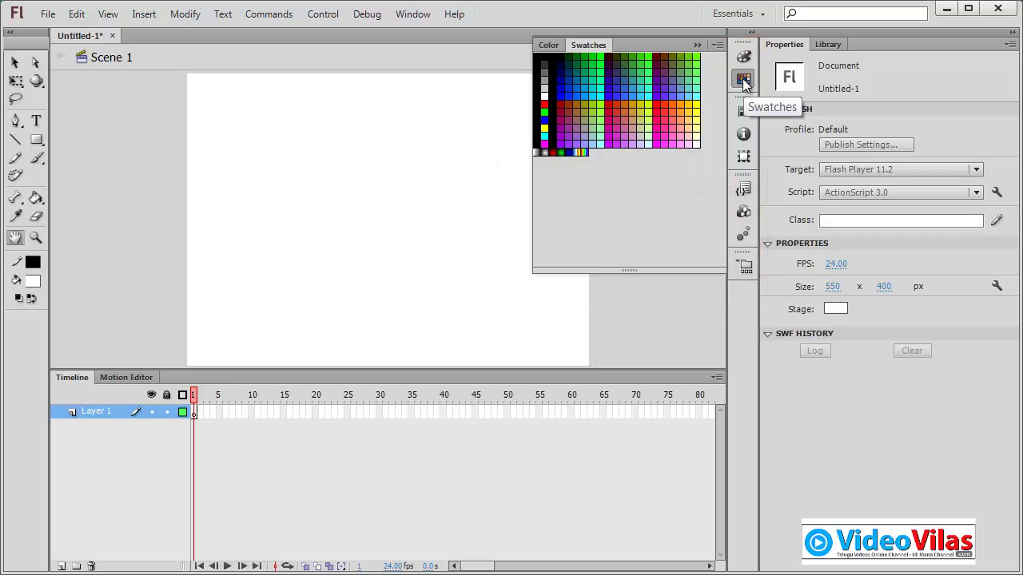
left_click(743, 81)
left_click(744, 112)
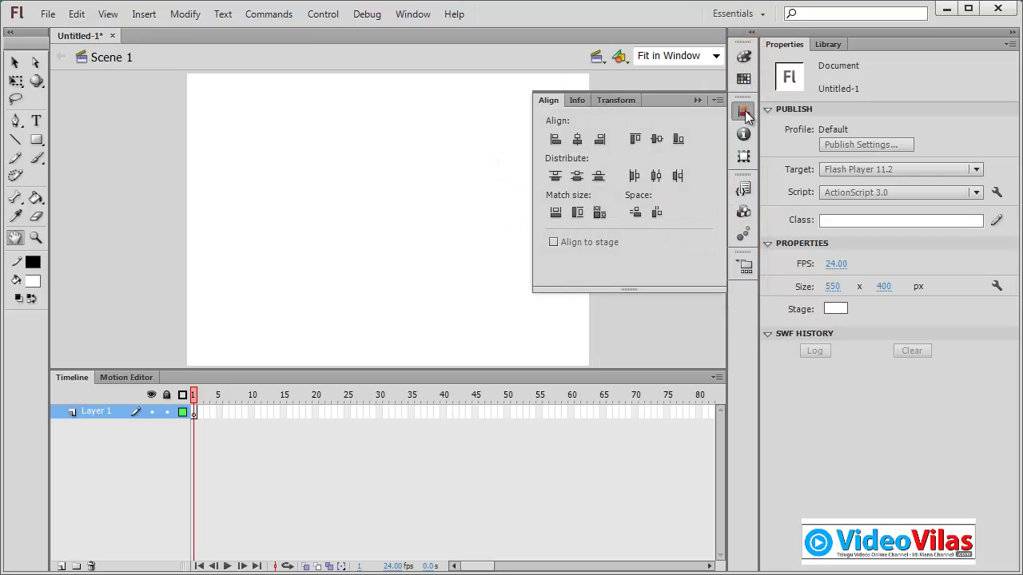
left_click(744, 113)
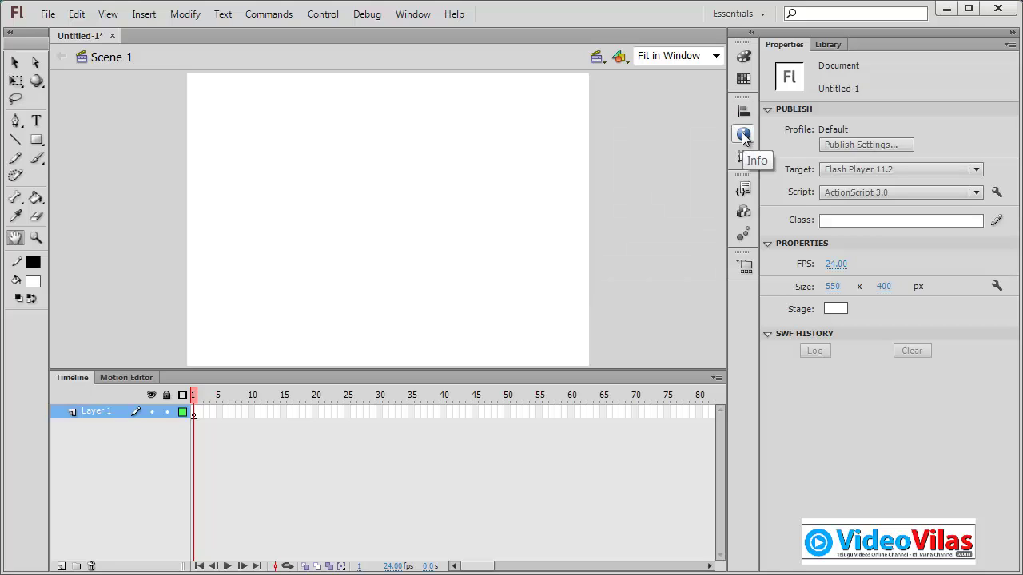
- View the Info, Transform and Code Snippets palettes and examine the settings and snippet categories they offer
left_click(743, 136)
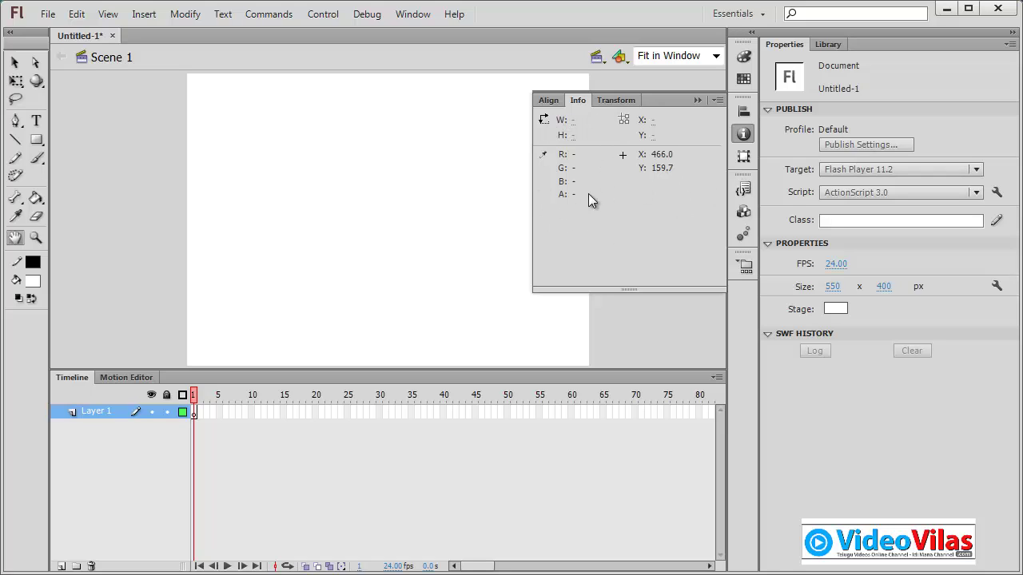
left_click(743, 156)
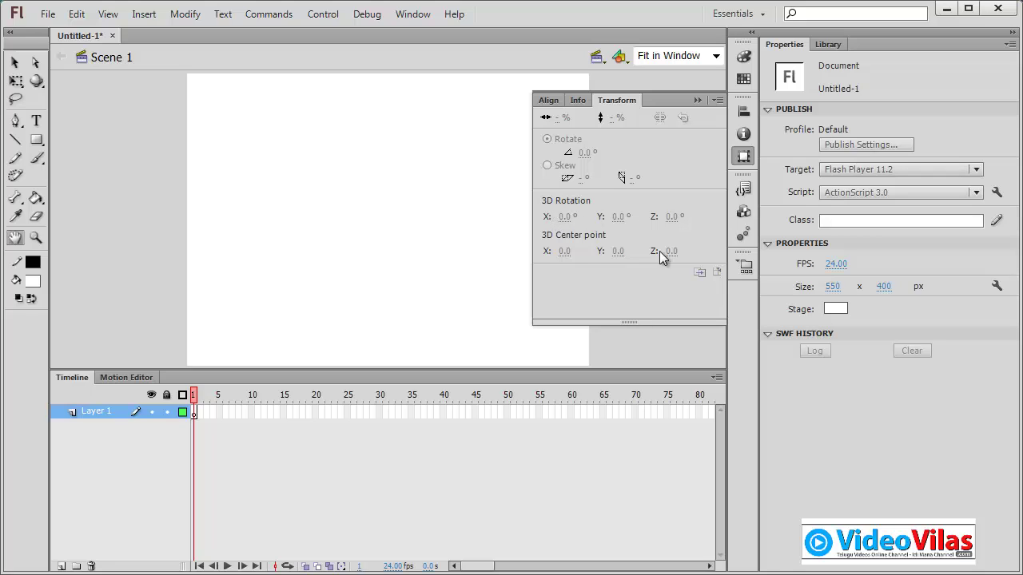
left_click(741, 189)
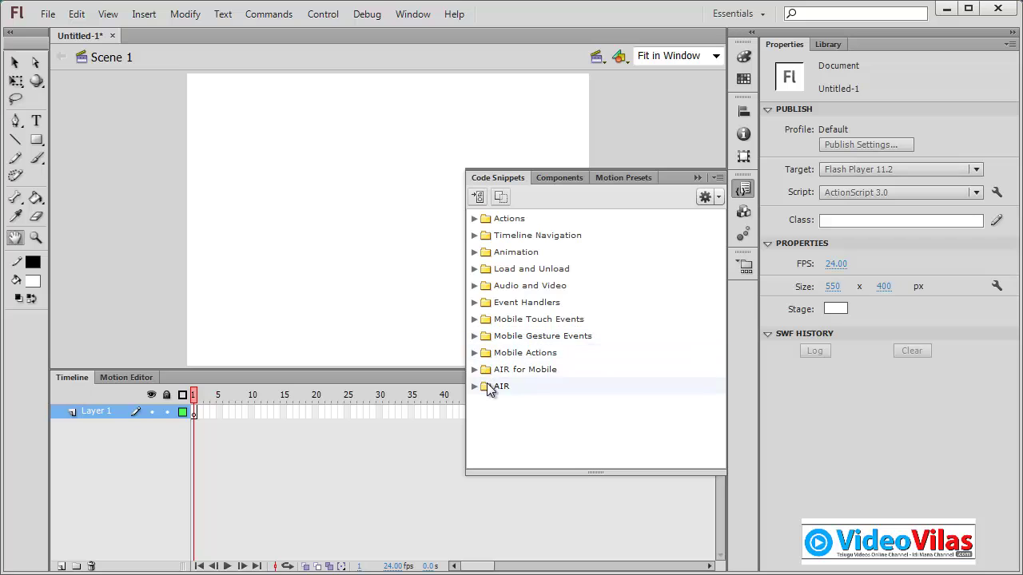
- Examine the code snippets in the Actions, Timeline Navigation and Animation categories, collapsing each category after viewing
left_click(473, 219)
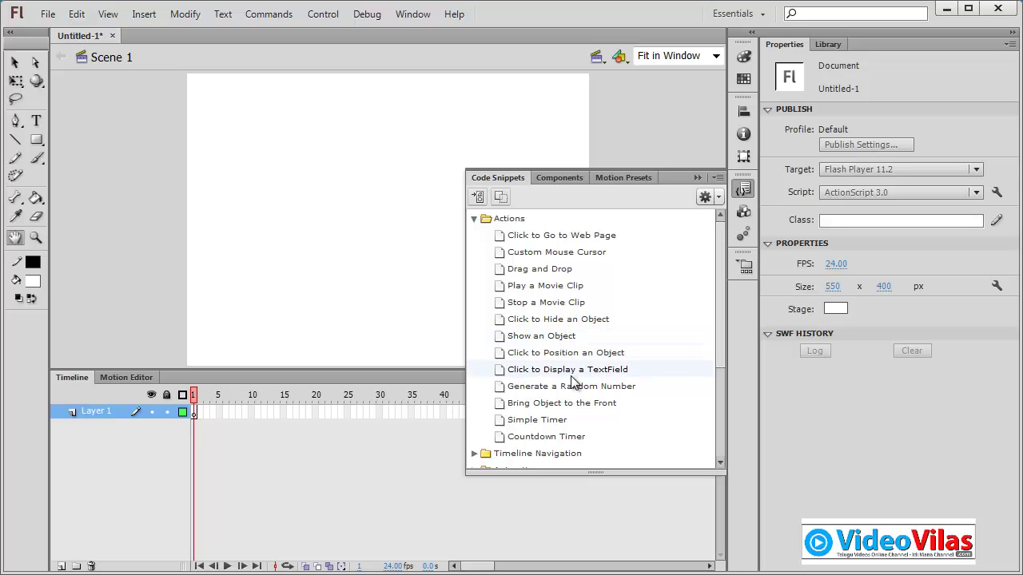
left_click(473, 219)
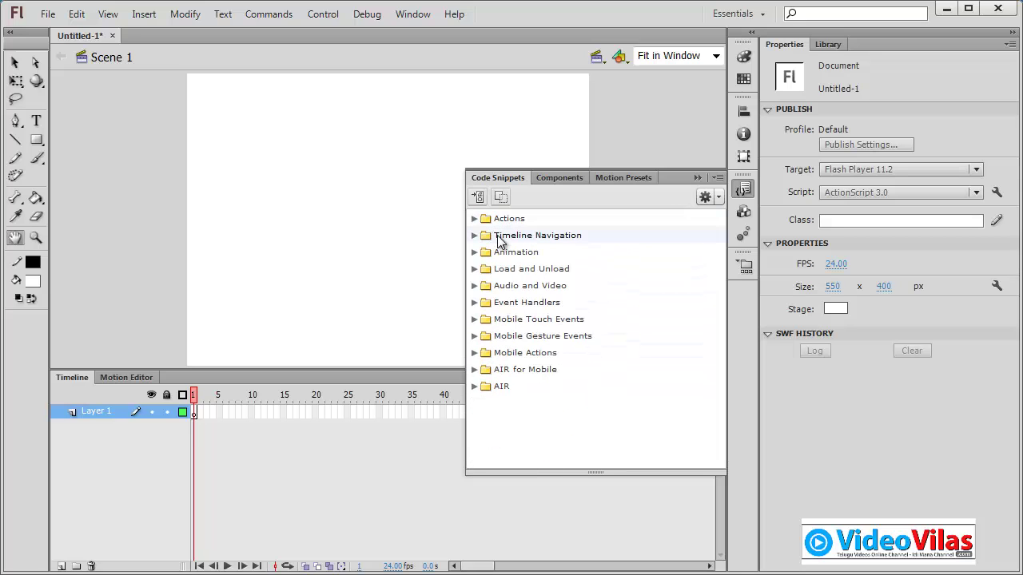
left_click(474, 235)
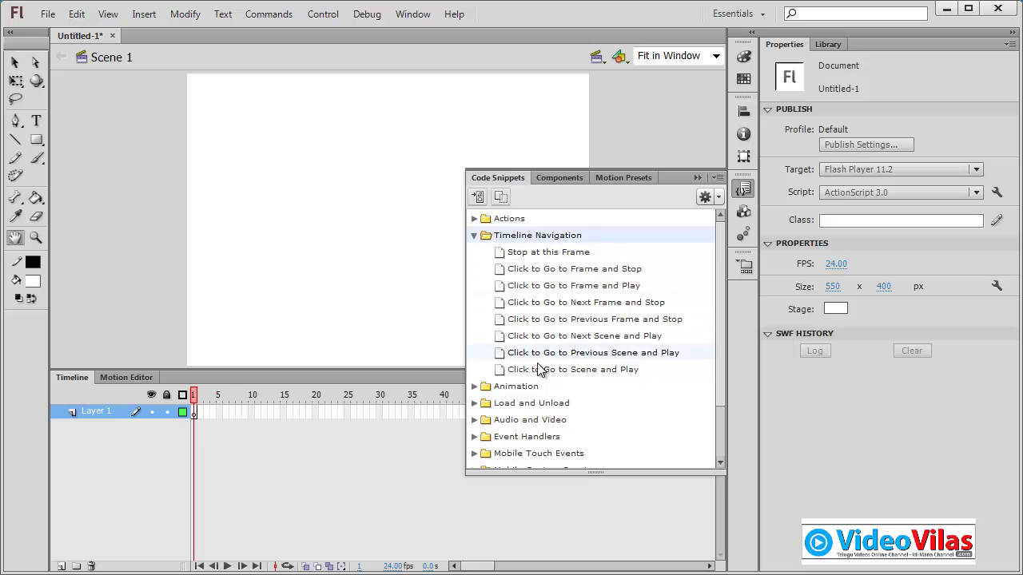
left_click(473, 235)
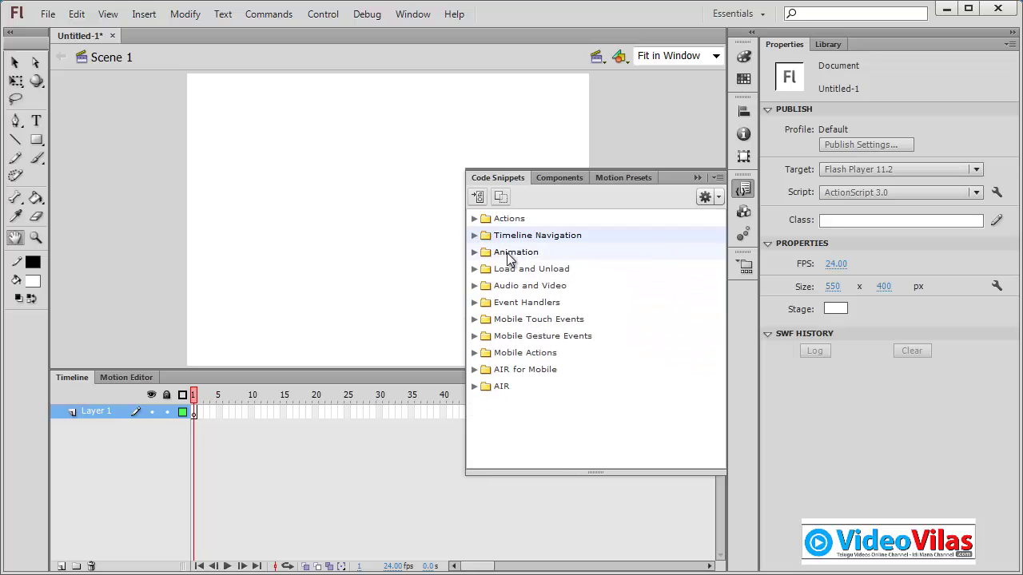
left_click(474, 252)
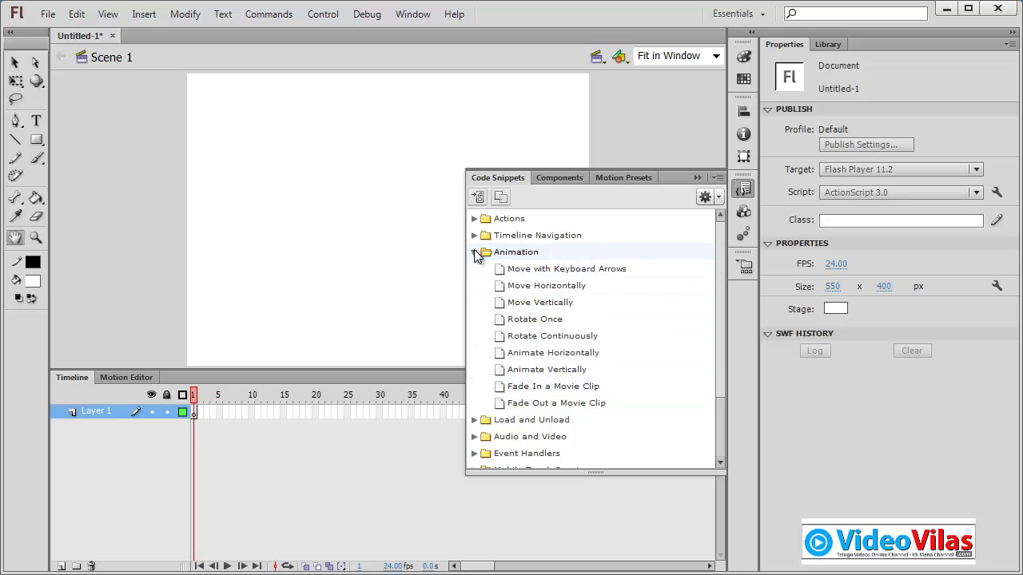
left_click(473, 250)
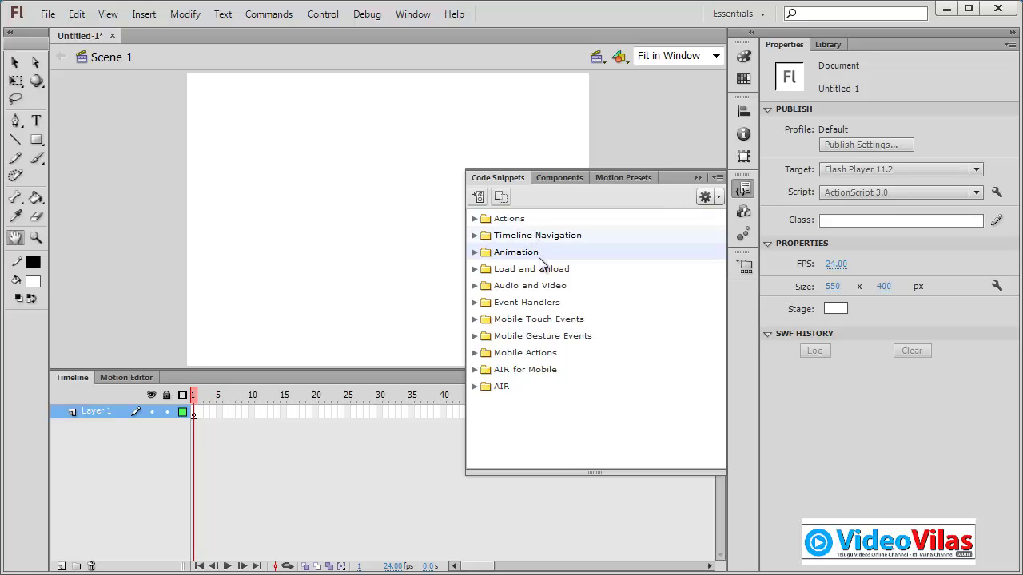
- Examine the code snippets in the Audio and Video and Event Handlers categories, collapsing both after viewing
left_click(474, 286)
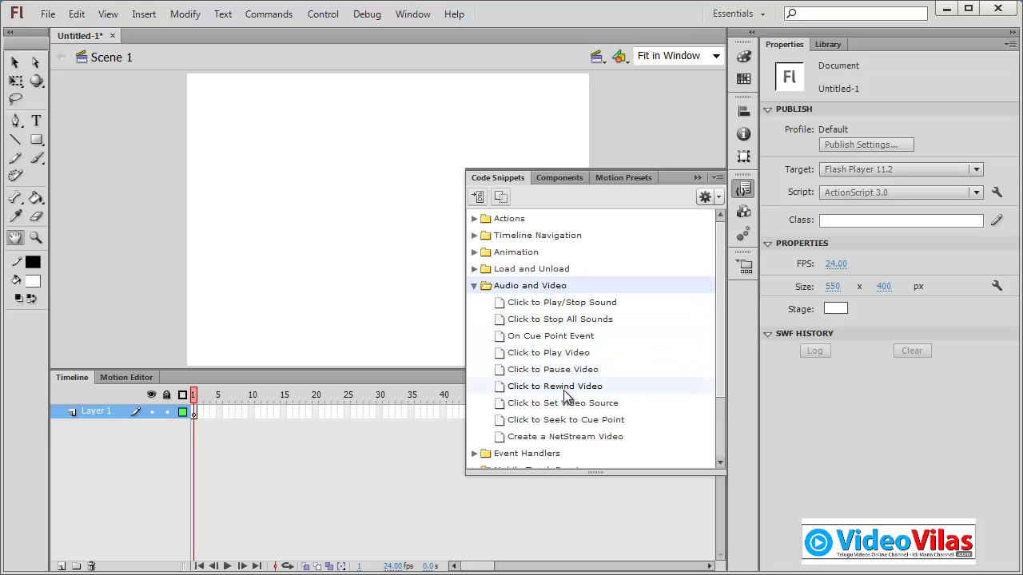
left_click(474, 285)
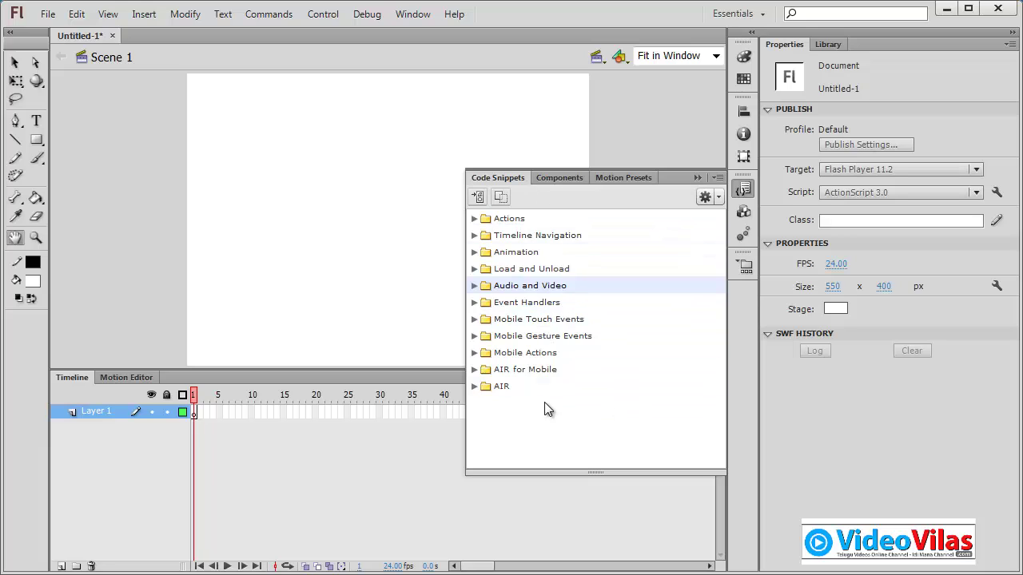
left_click(475, 302)
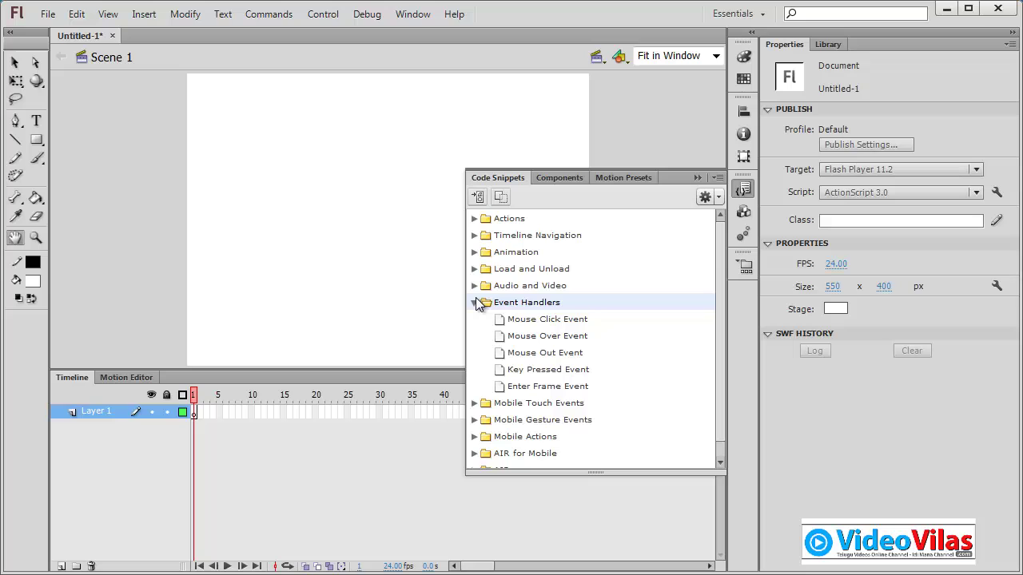
left_click(474, 302)
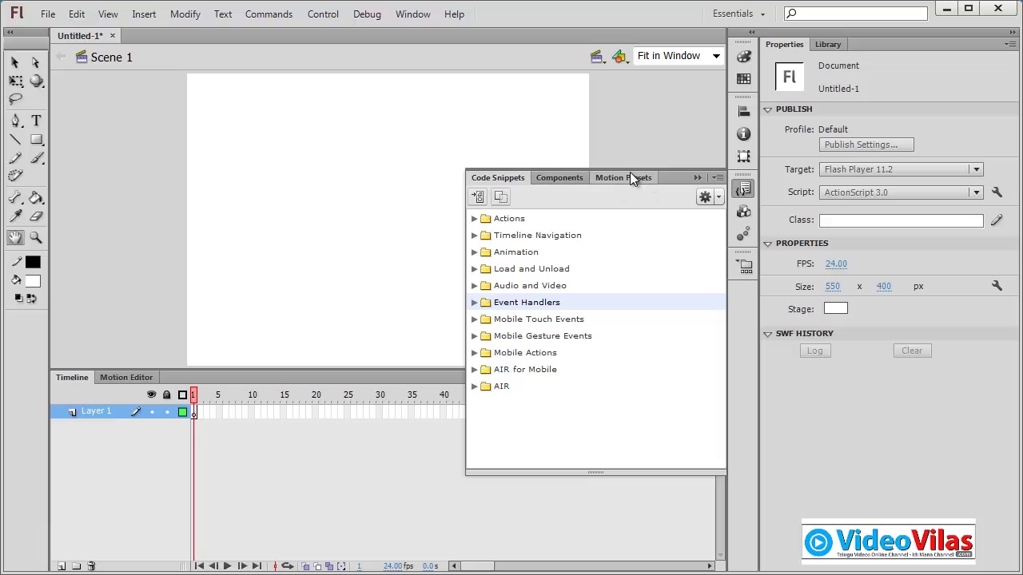
- View the Motion Presets, Components and Project palettes one after another and collapse them after inspection
left_click(612, 182)
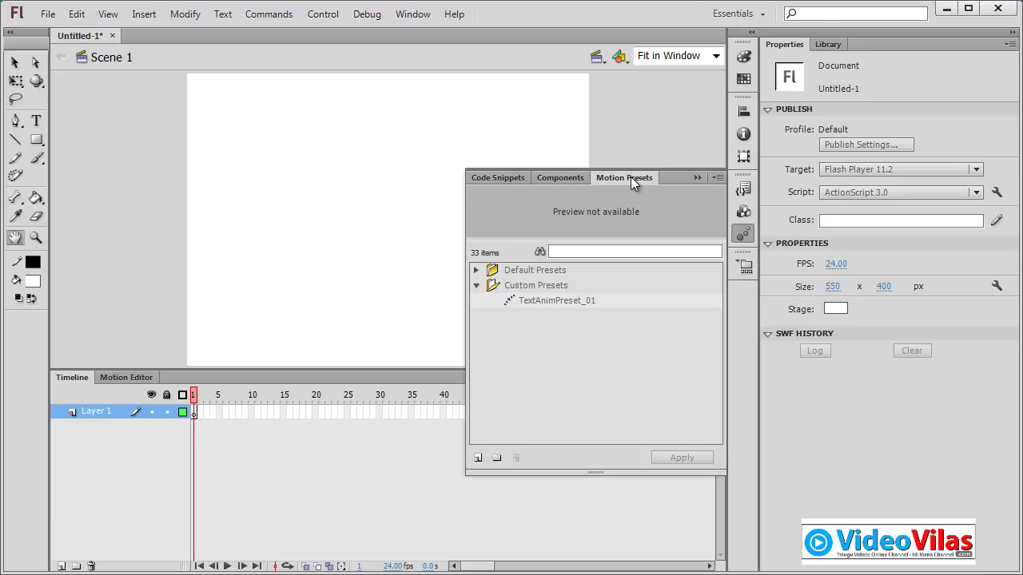
left_click(559, 178)
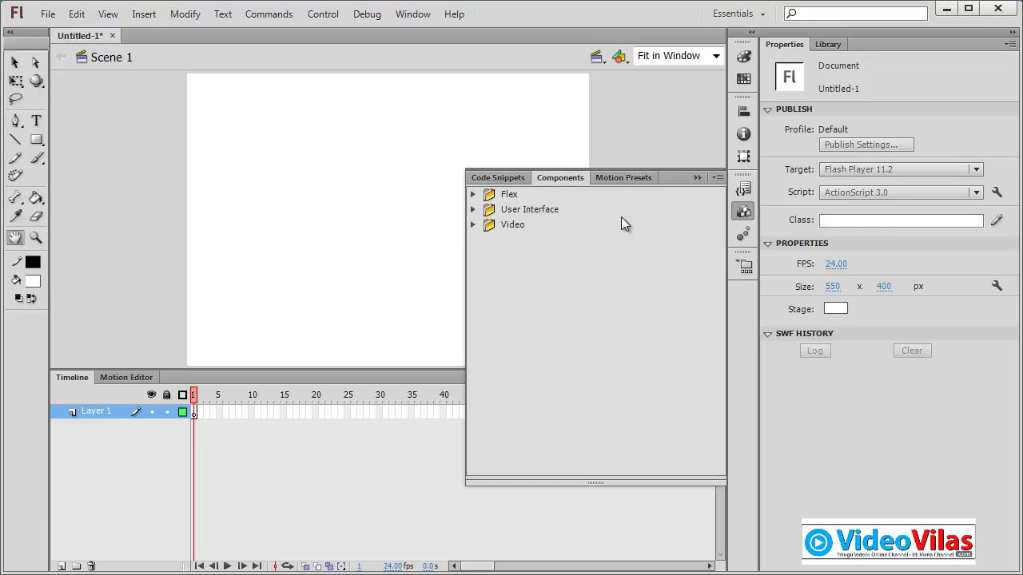
left_click(697, 178)
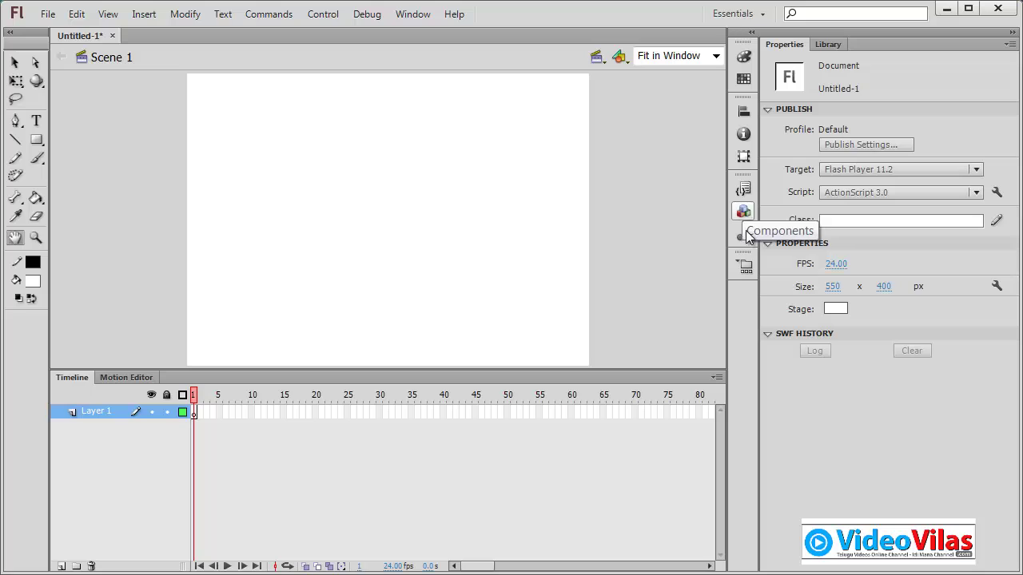
left_click(745, 267)
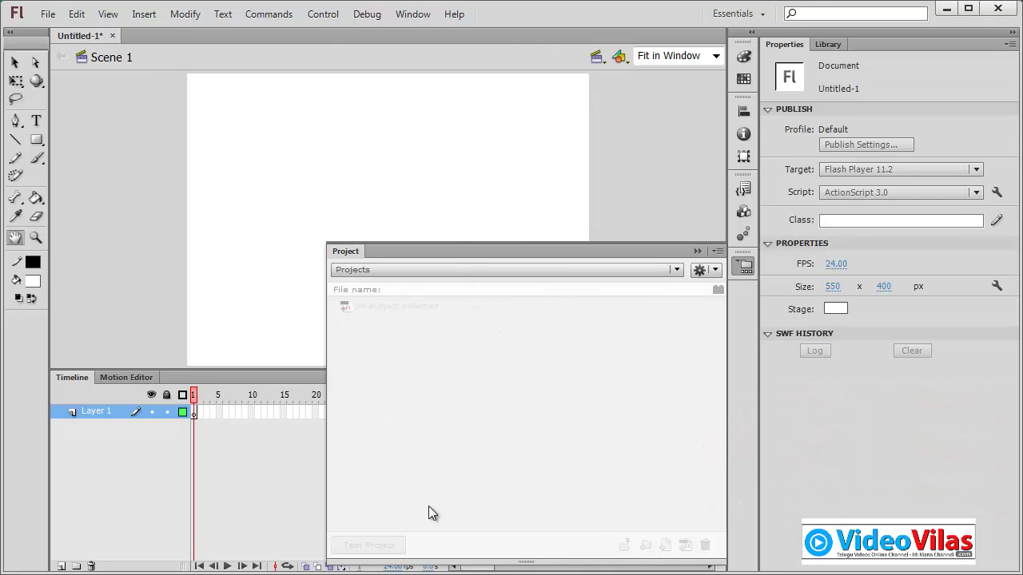
left_click(697, 251)
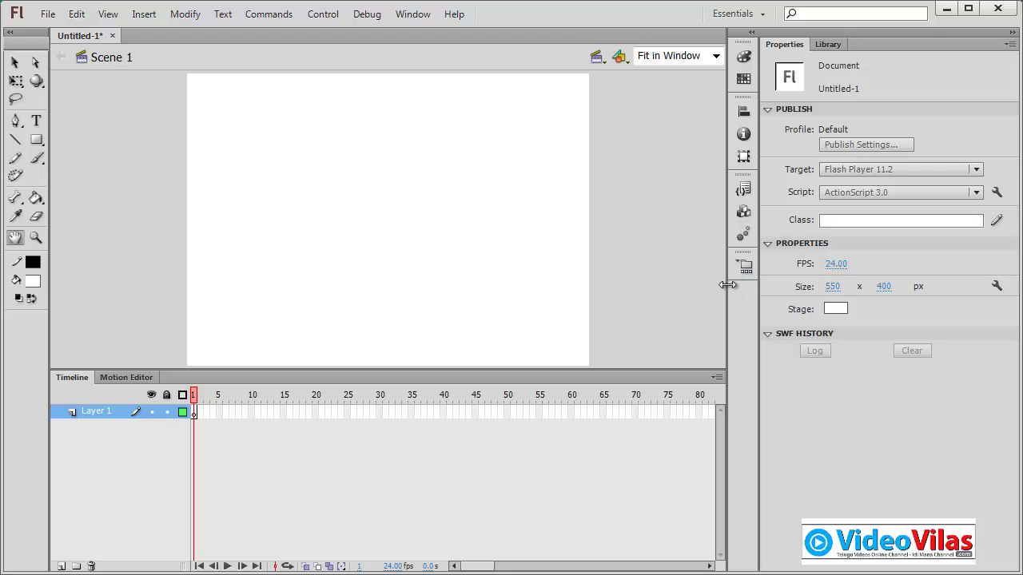
- Review the document formats offered when saving the file under a new name, and cancel without saving
left_click(48, 14)
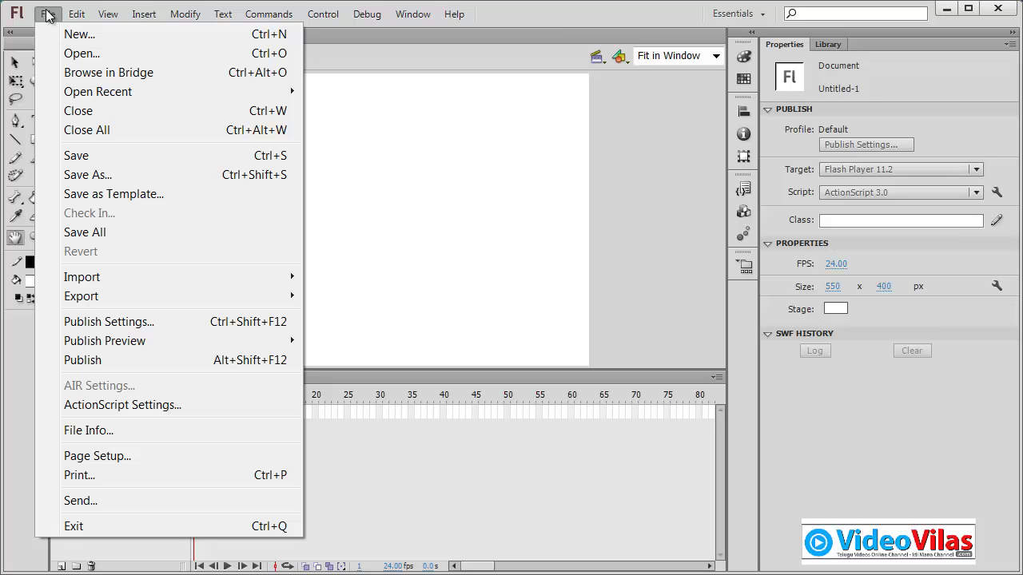
left_click(86, 175)
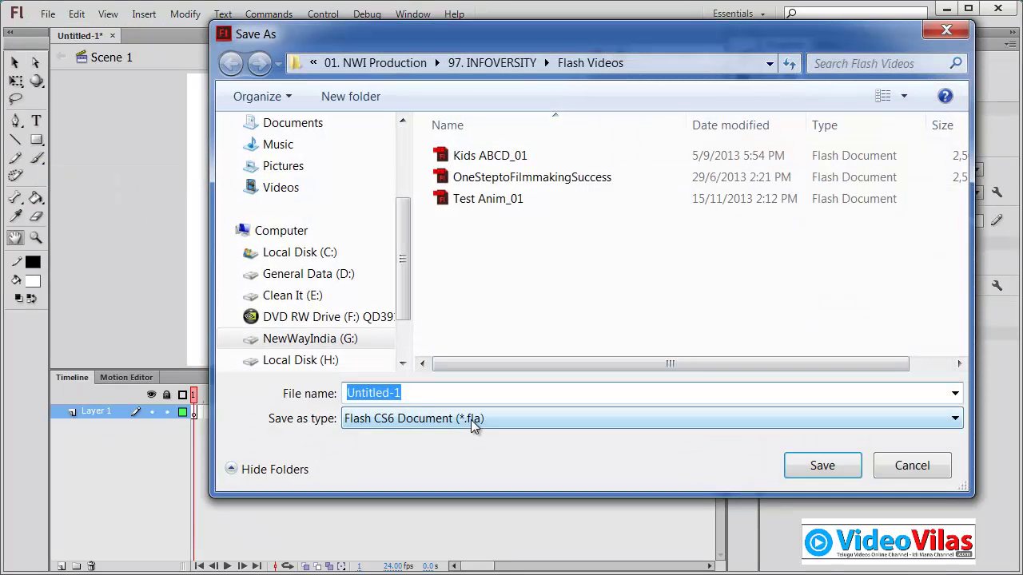
left_click(470, 419)
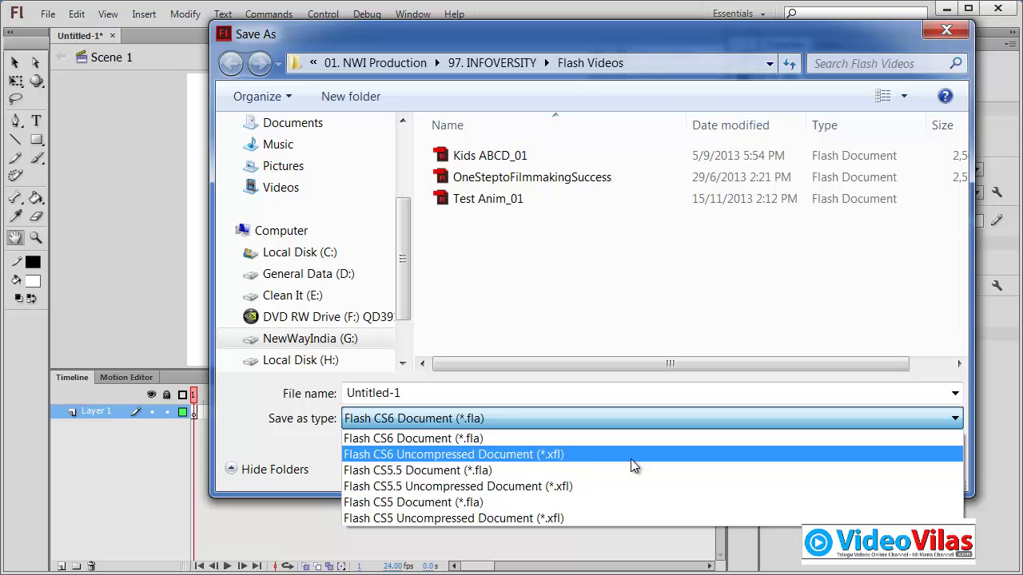
key("Escape")
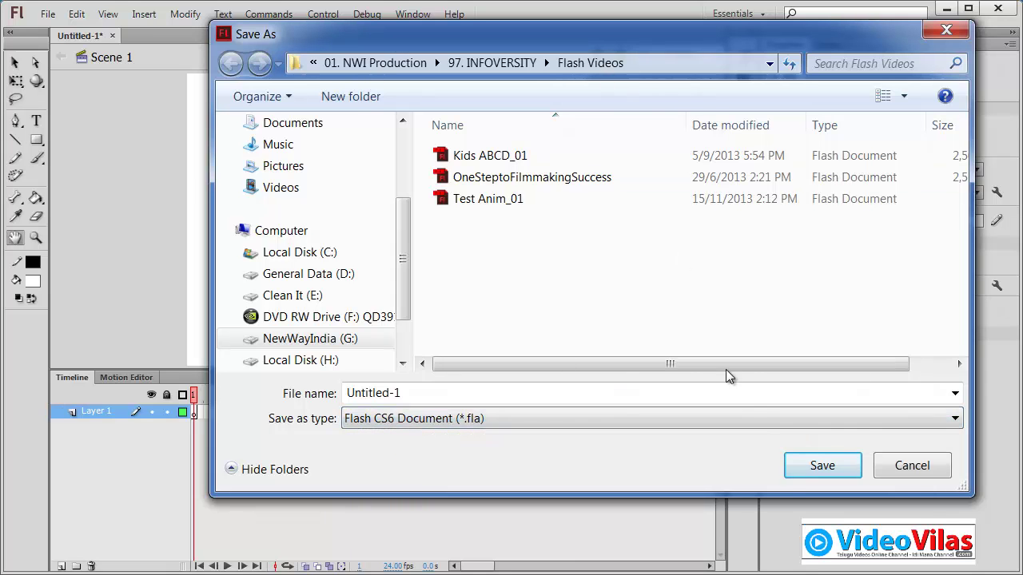
left_click(893, 467)
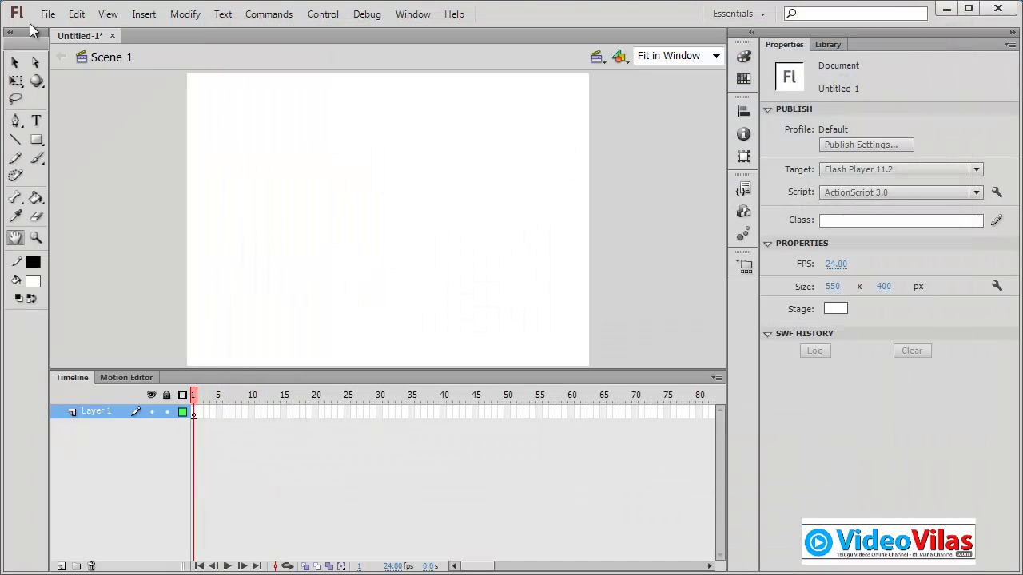
- Look over the import and export options and the file formats for exporting an image, and cancel without exporting
left_click(51, 15)
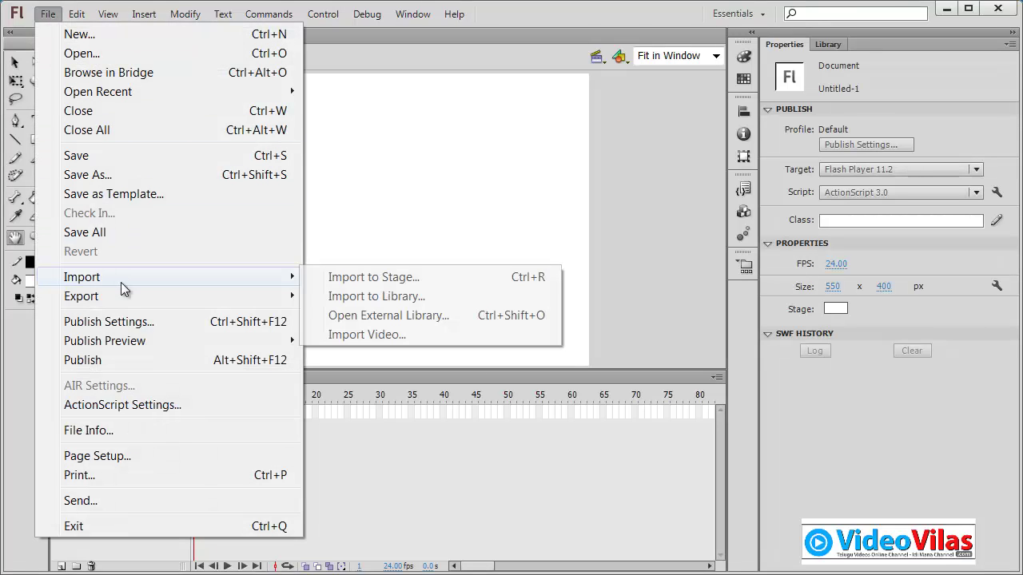
mouse_move(125, 296)
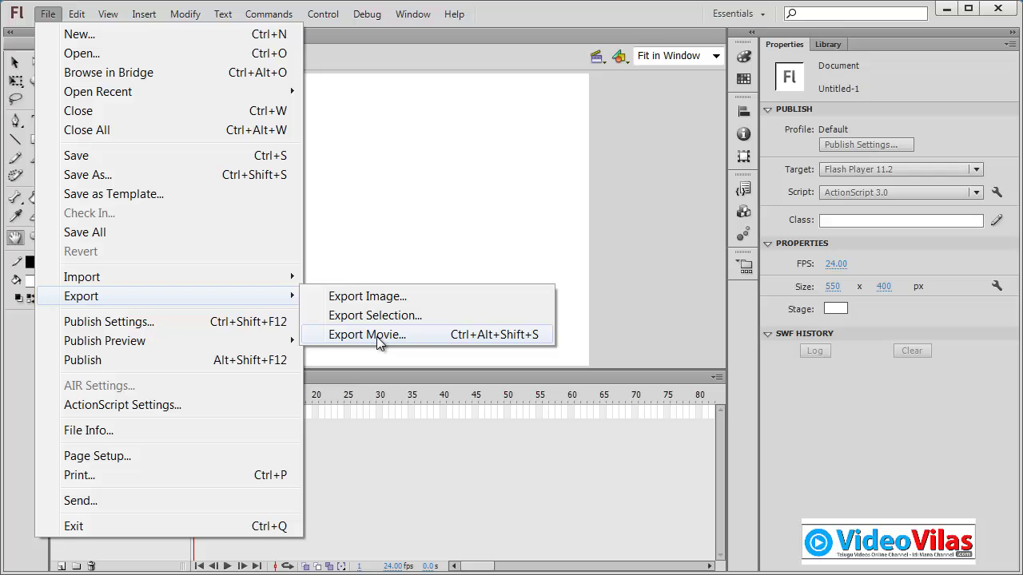
left_click(374, 298)
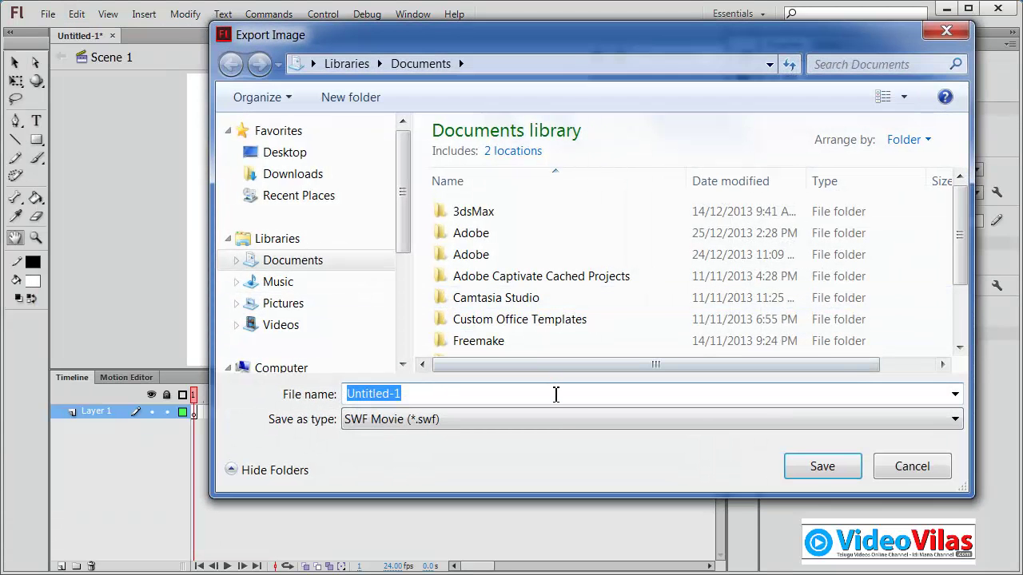
left_click(553, 419)
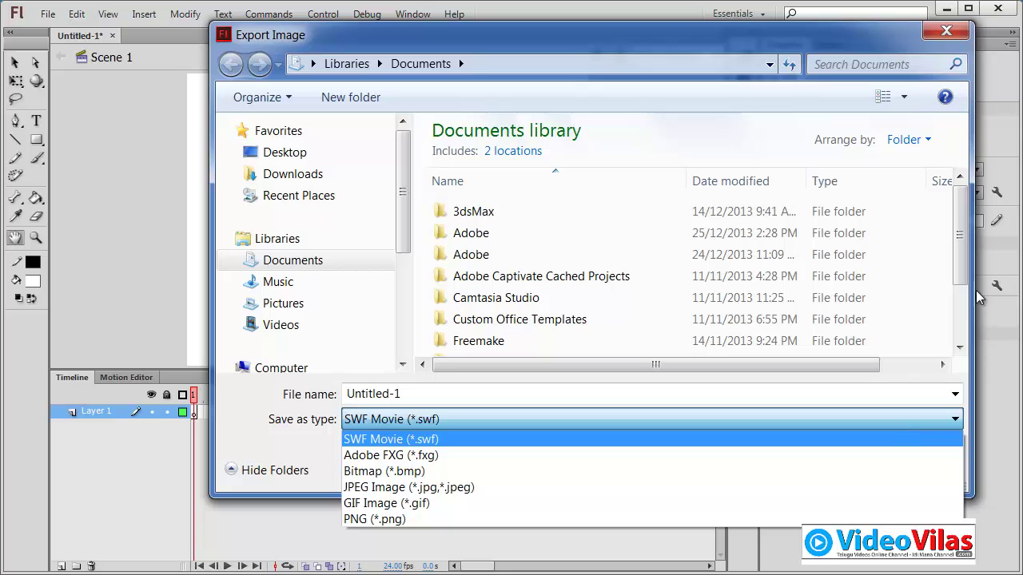
left_click(817, 47)
left_click_drag(816, 47, 766, 47)
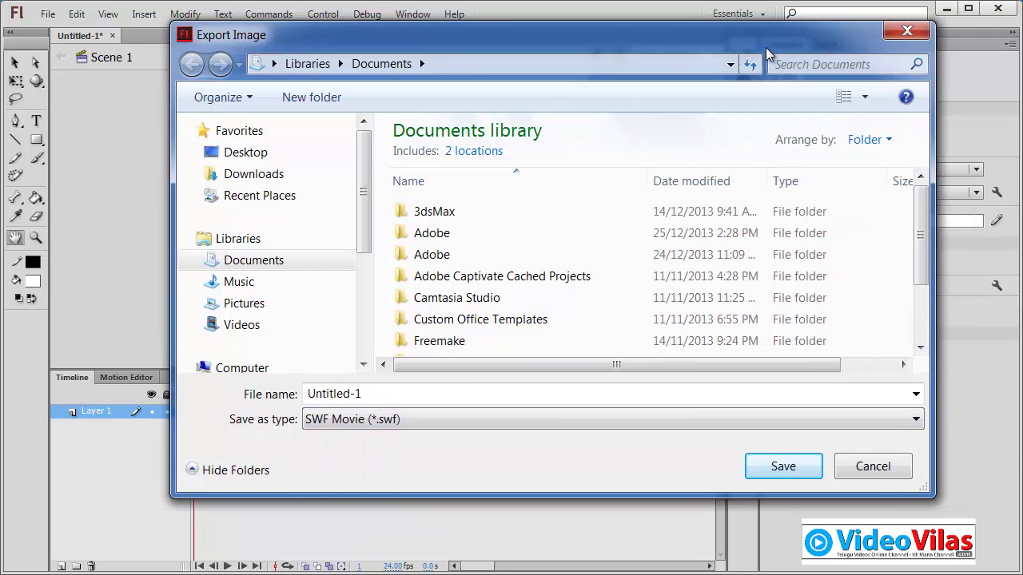
left_click(877, 468)
- Review the video and audio file formats available for exporting a movie, and close the export dialog without saving
left_click(48, 13)
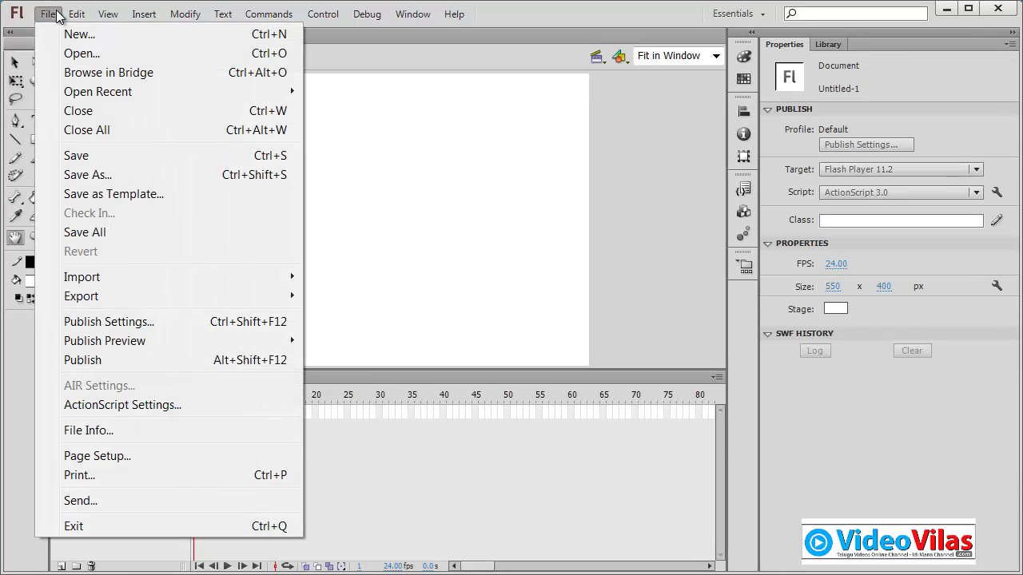
mouse_move(153, 304)
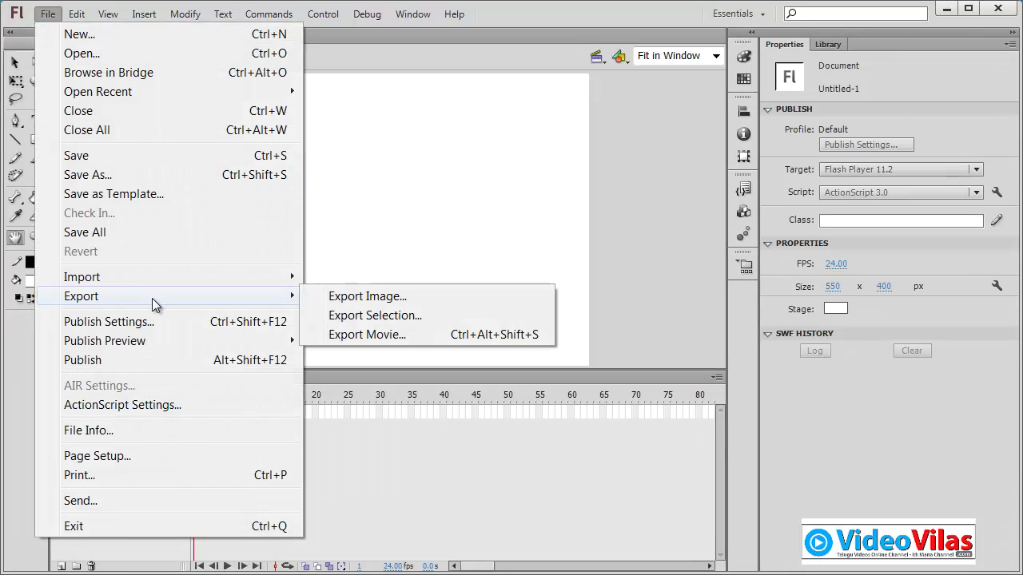
left_click(378, 335)
left_click(403, 413)
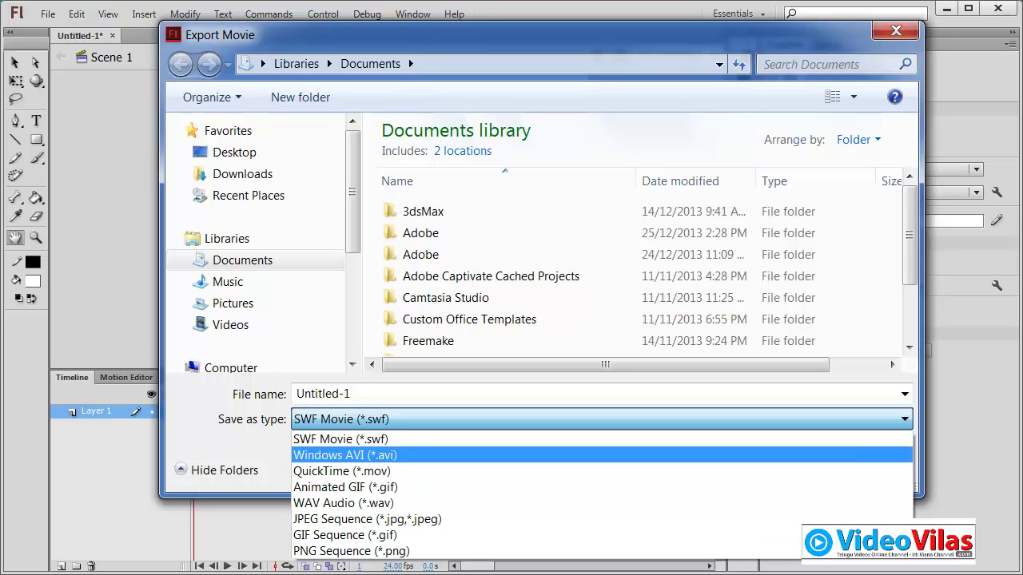
left_click(818, 36)
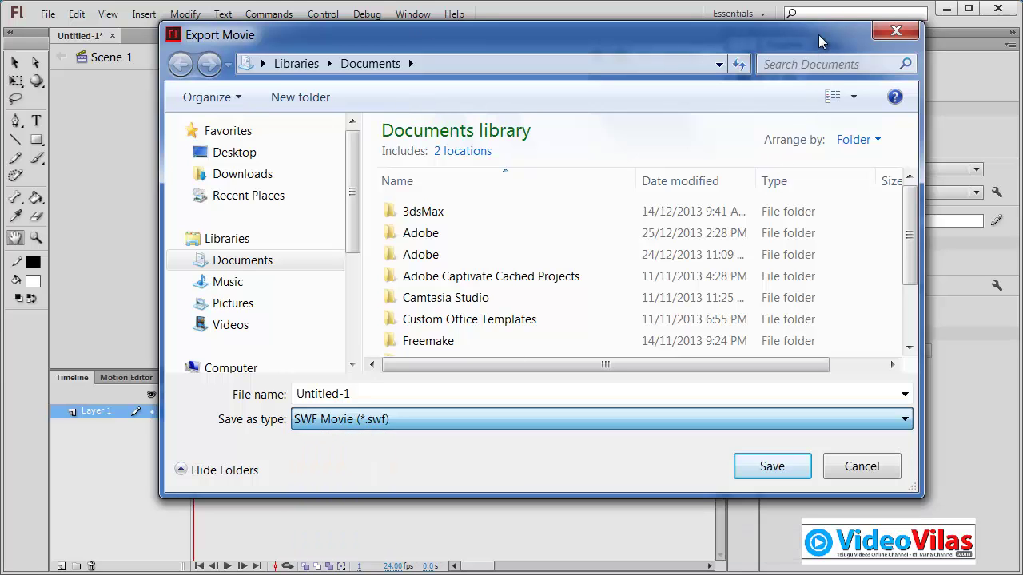
left_click(893, 34)
- Check the movie export formats again, down to the JPEG, GIF and PNG sequences, and leave without exporting
left_click(45, 15)
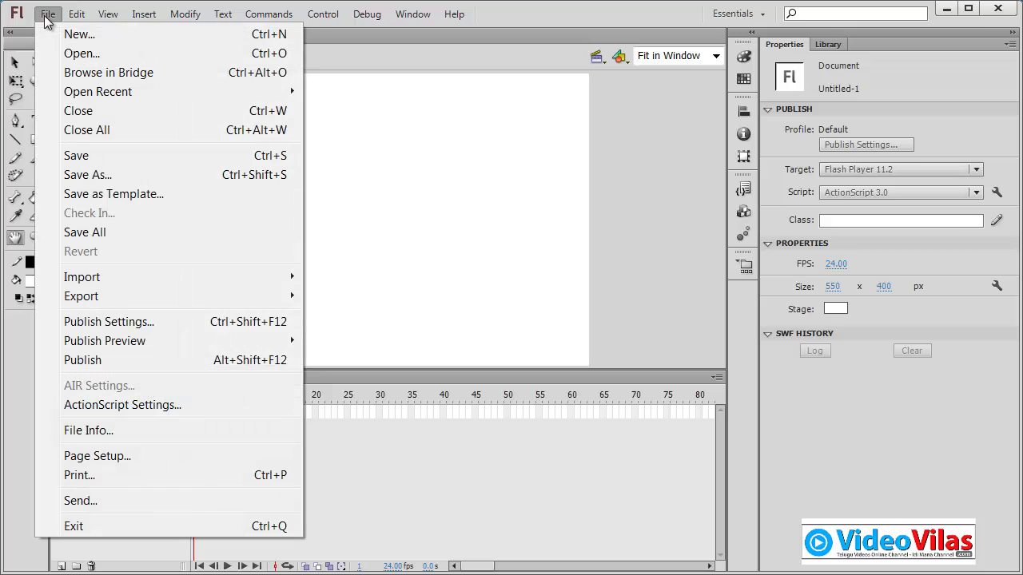
mouse_move(93, 297)
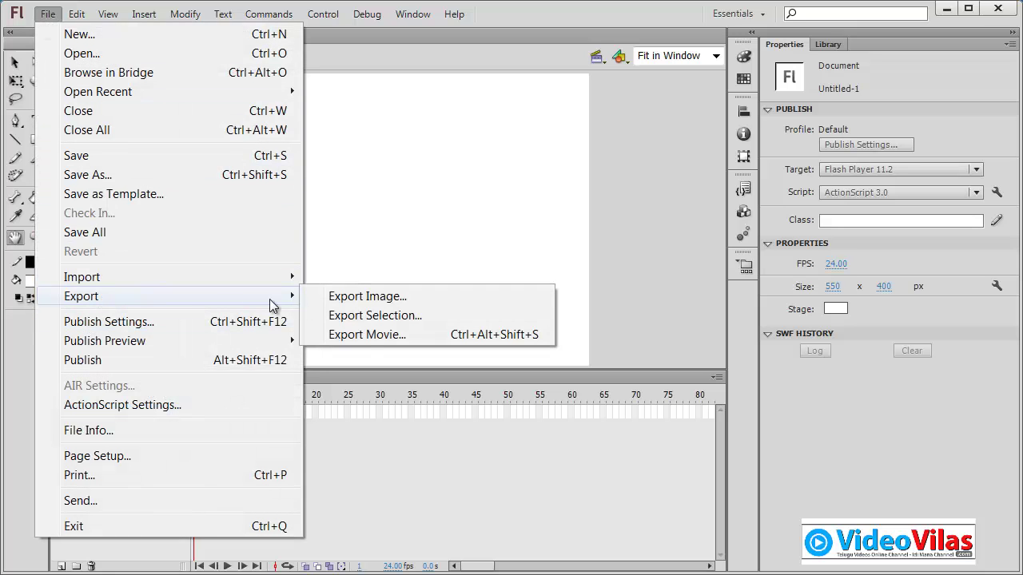
left_click(364, 334)
left_click(640, 421)
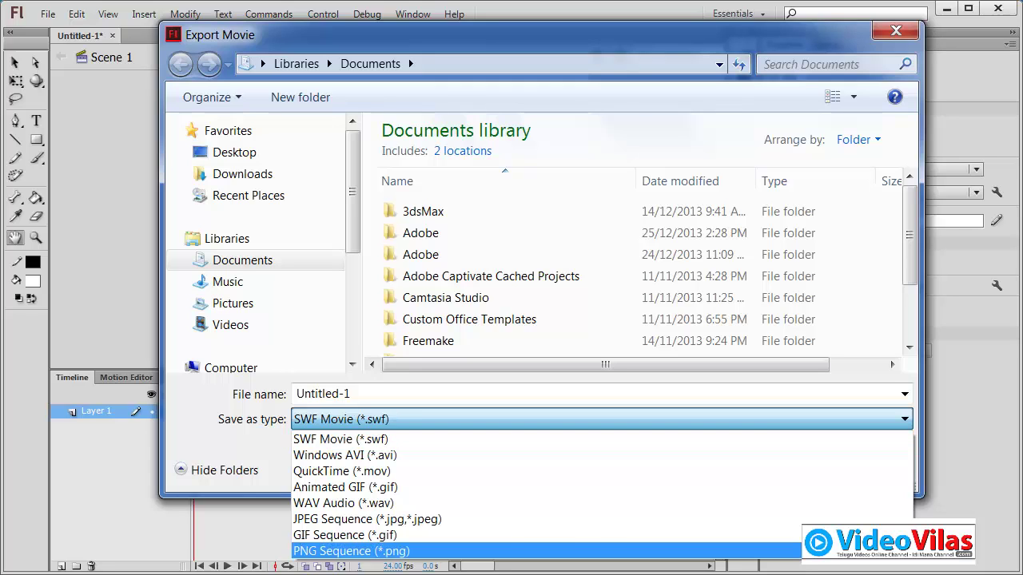
left_click(844, 39)
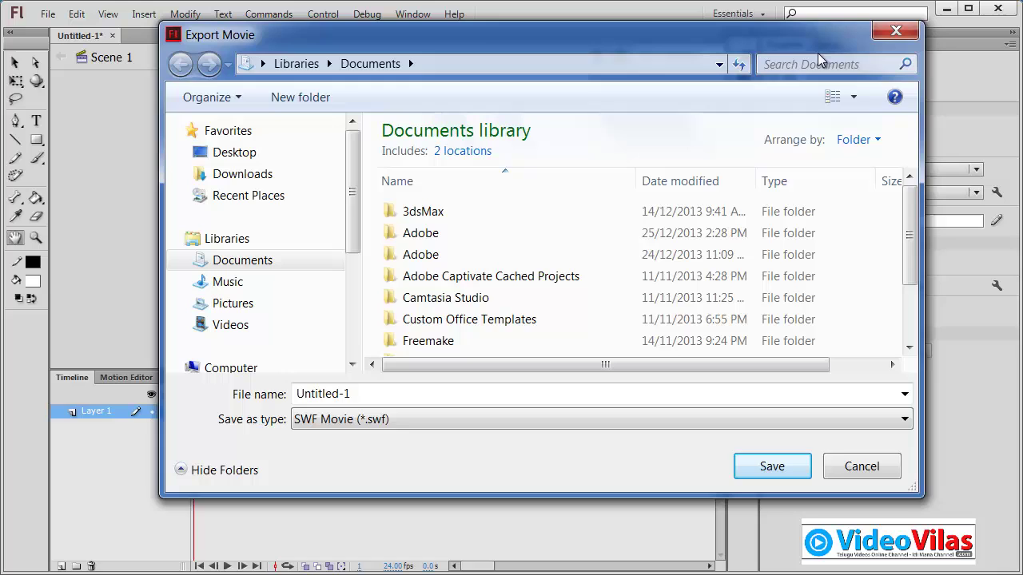
left_click(896, 32)
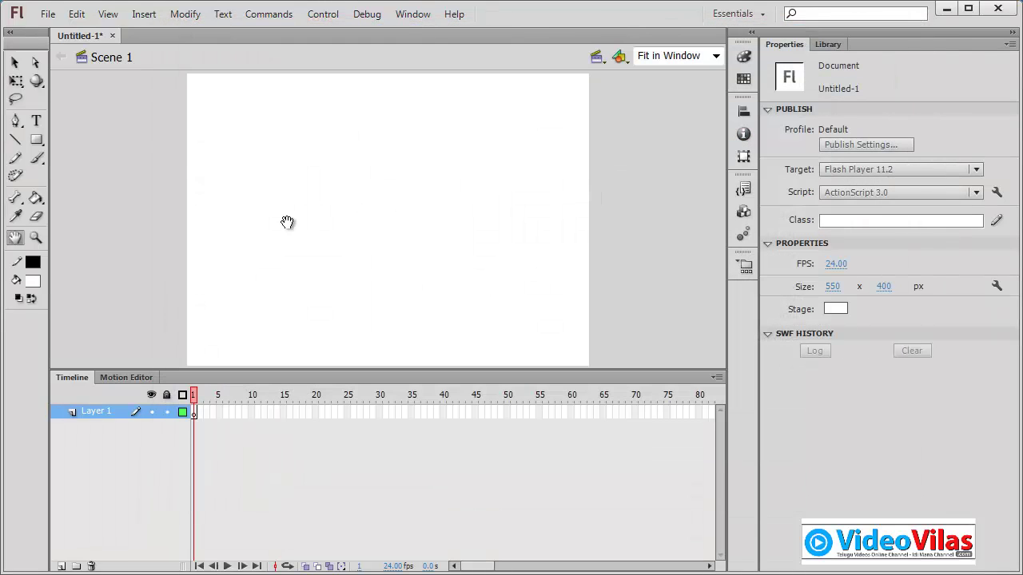
left_click(48, 15)
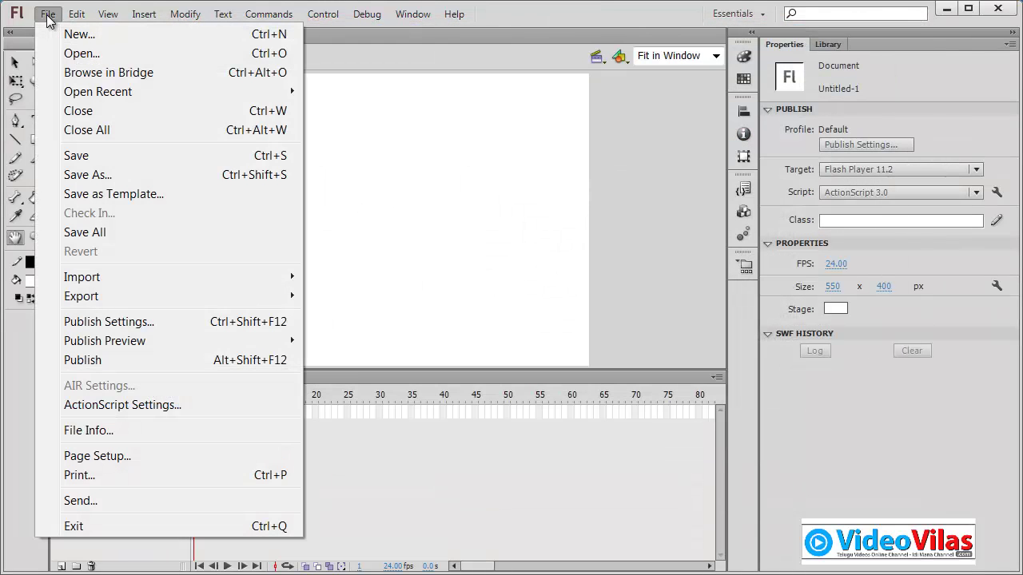
left_click(503, 134)
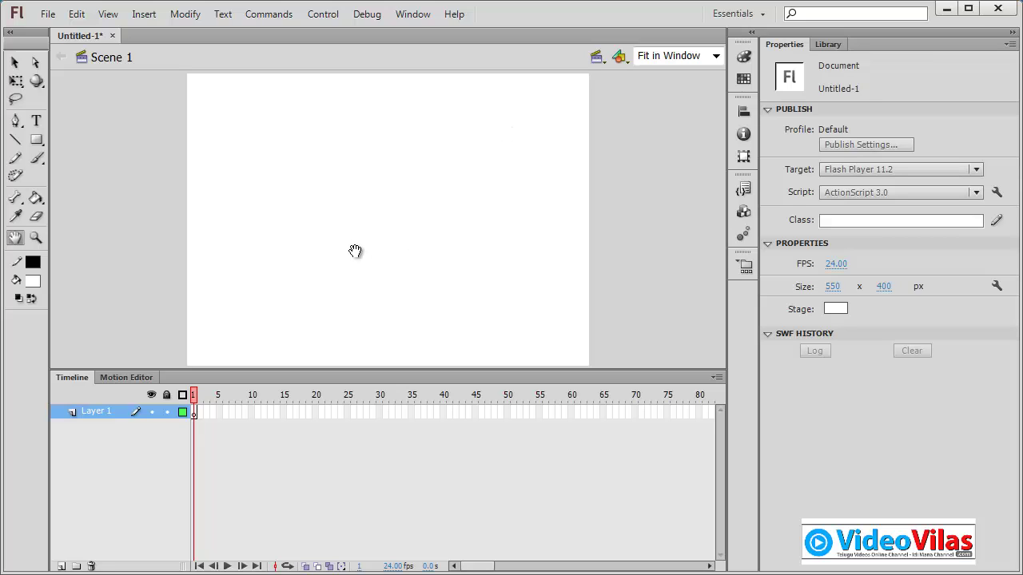